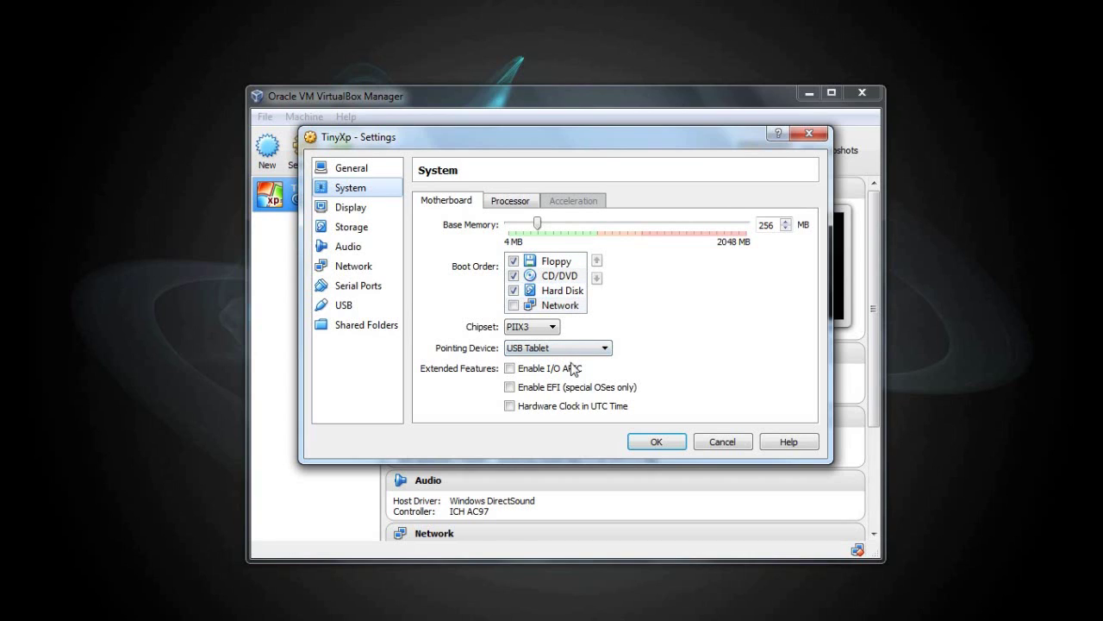
- Set the TinyXp virtual machine's base memory to 400 MB
double_click(766, 225)
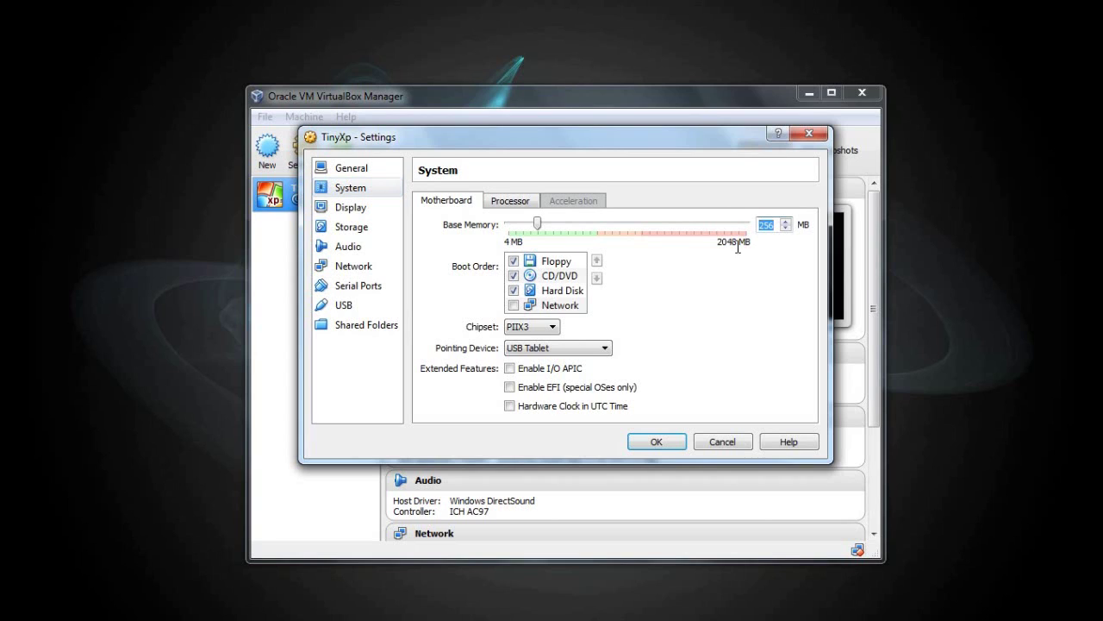
text(400)
- Examine the virtual machine's display settings for video, remote display and video capture, along with its general settings
click(373, 216)
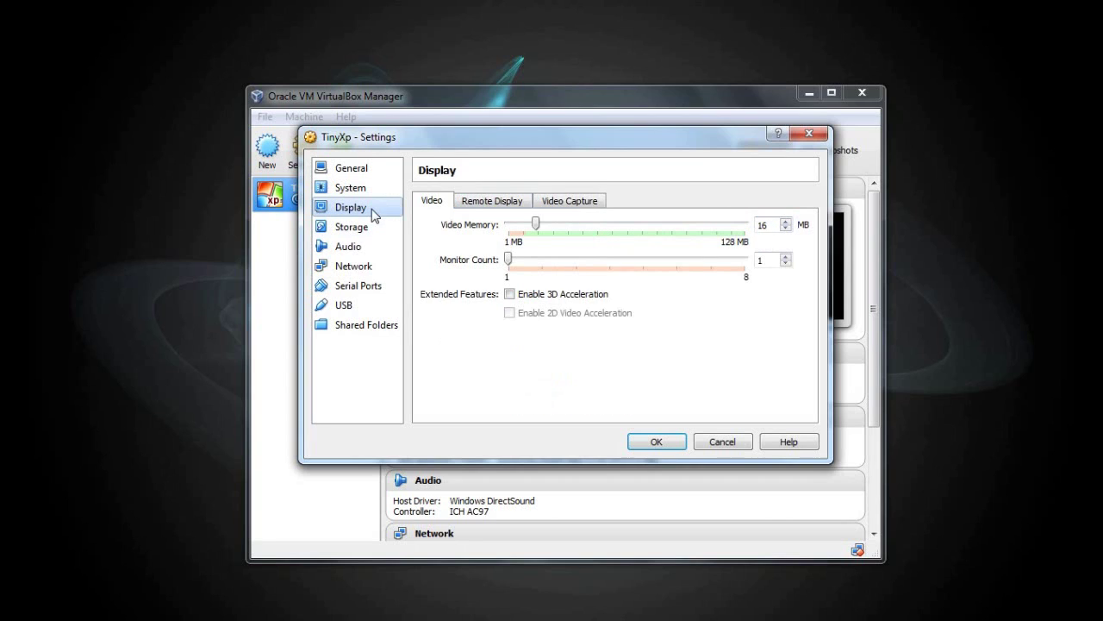
click(492, 202)
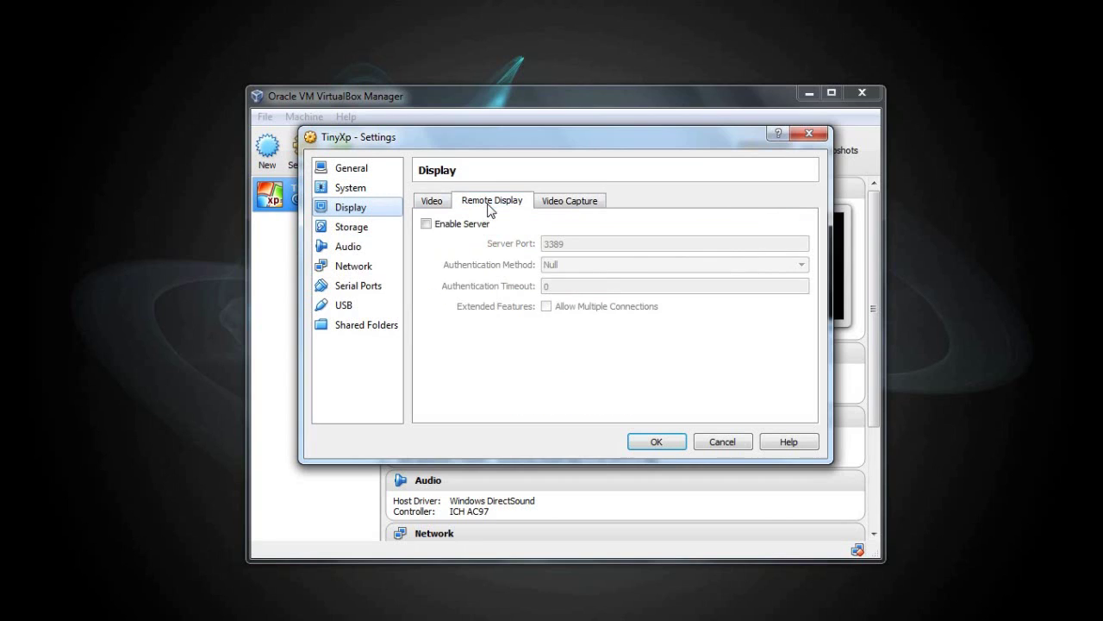
click(565, 205)
click(506, 204)
click(432, 203)
click(345, 168)
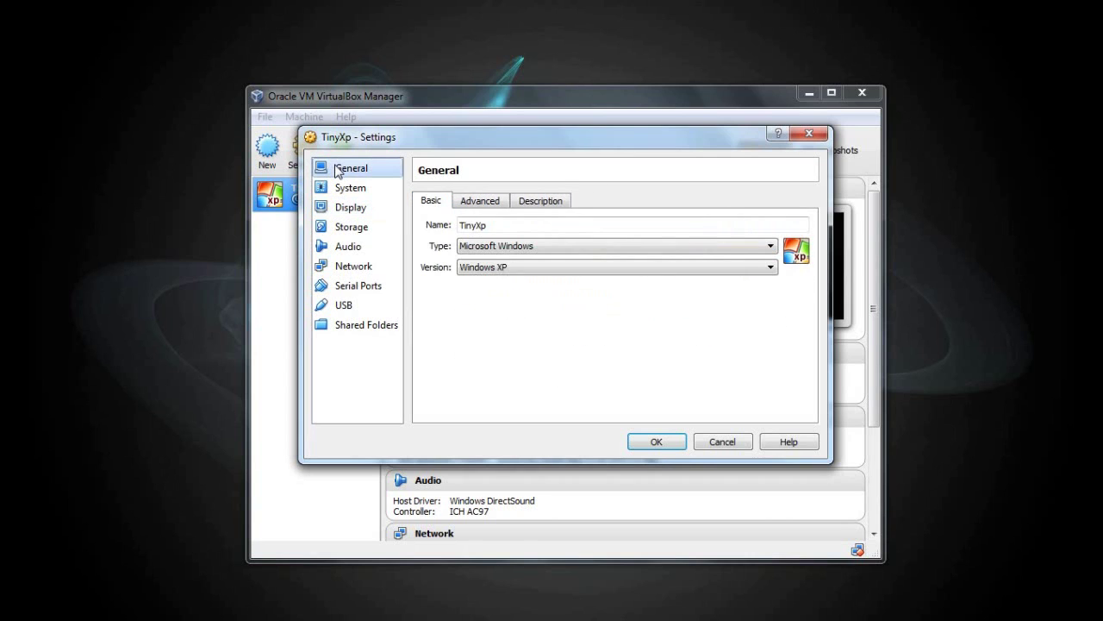
click(352, 207)
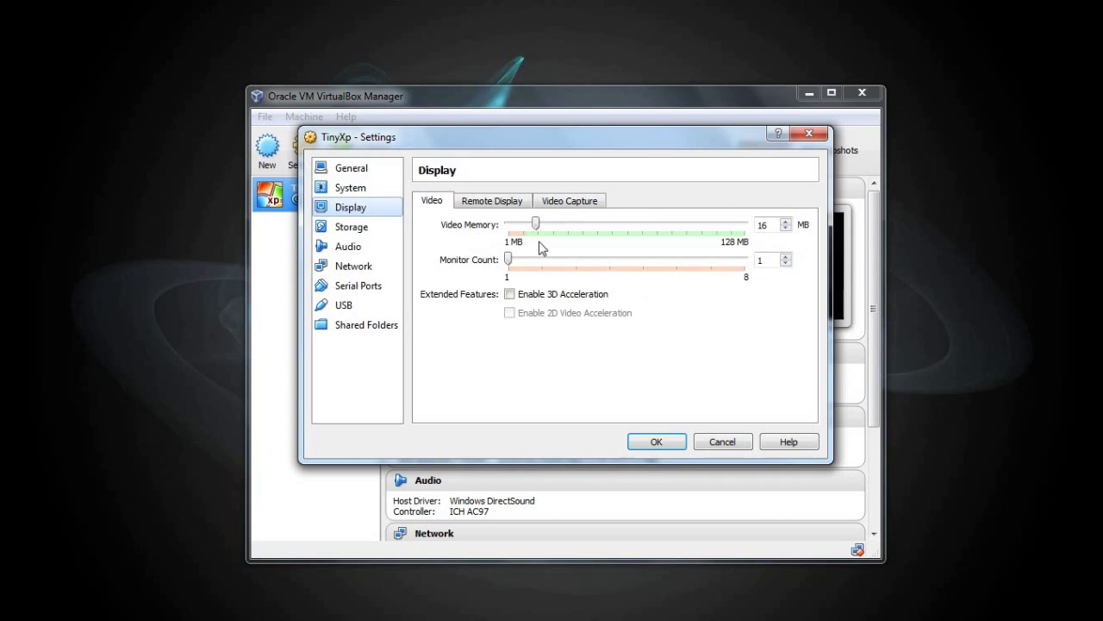
click(506, 206)
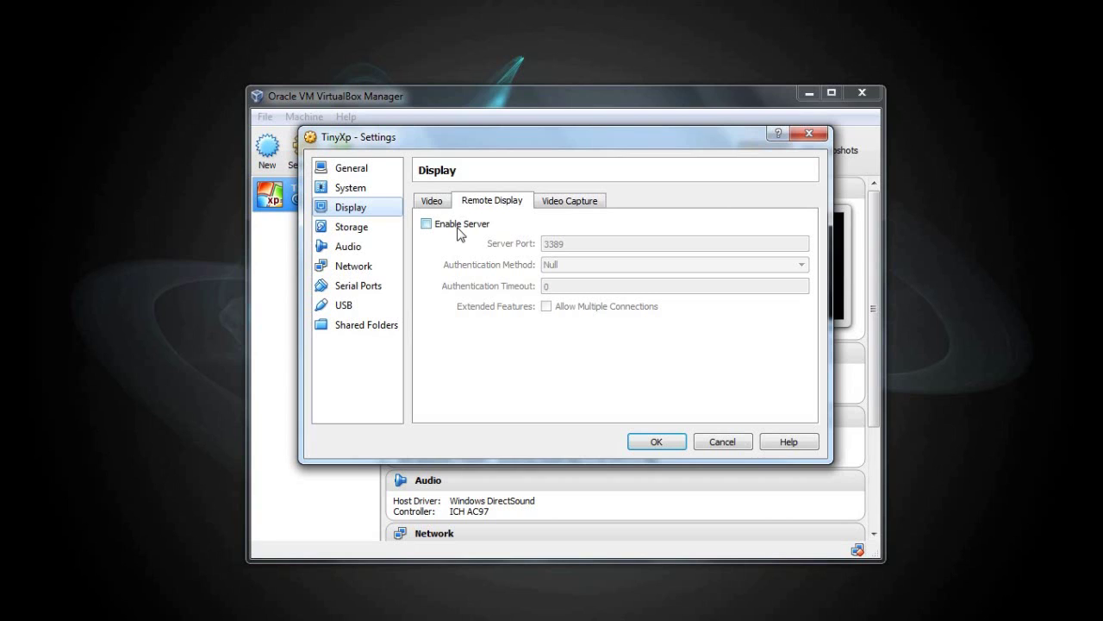
click(597, 200)
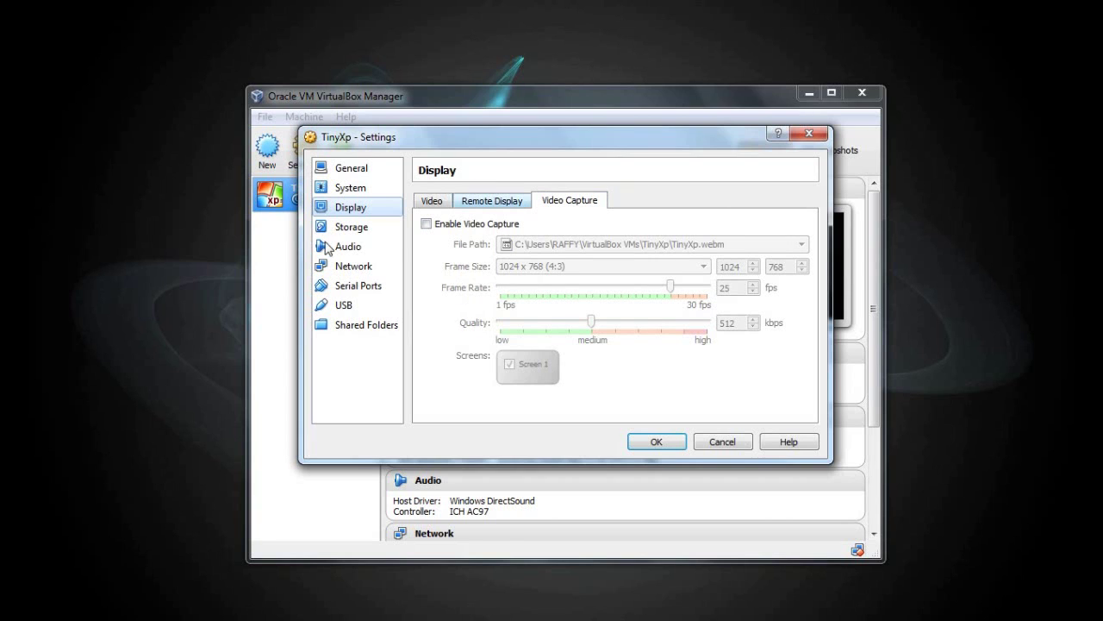
- Replace the TinyXP-Rev11.iso disc in the virtual machine's CD/DVD drive with VBoxGuestAdditions.iso
click(347, 233)
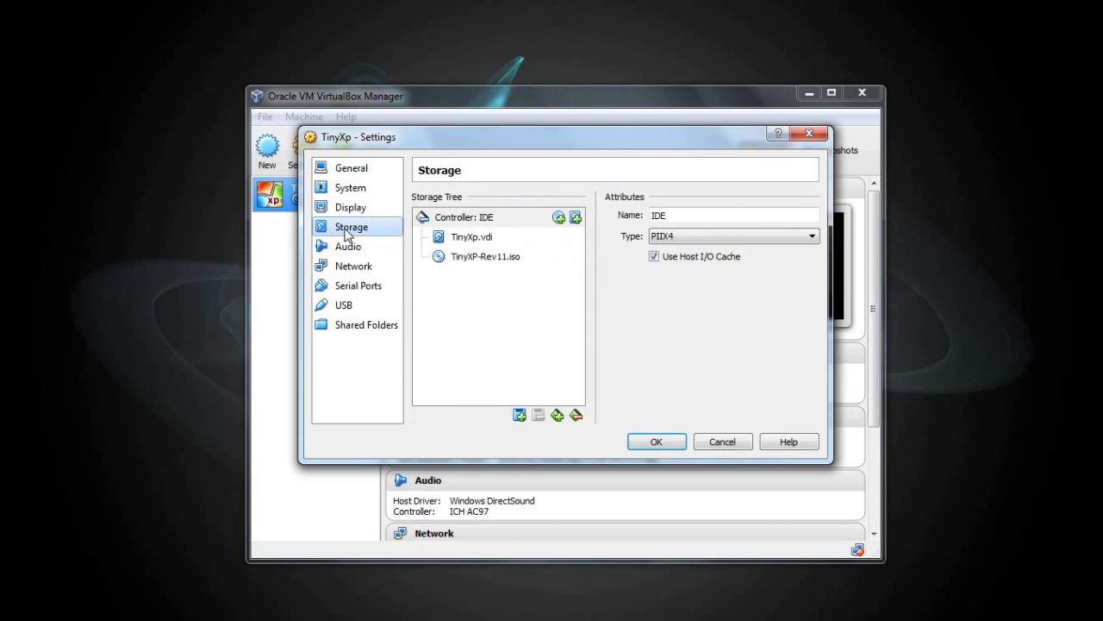
click(487, 257)
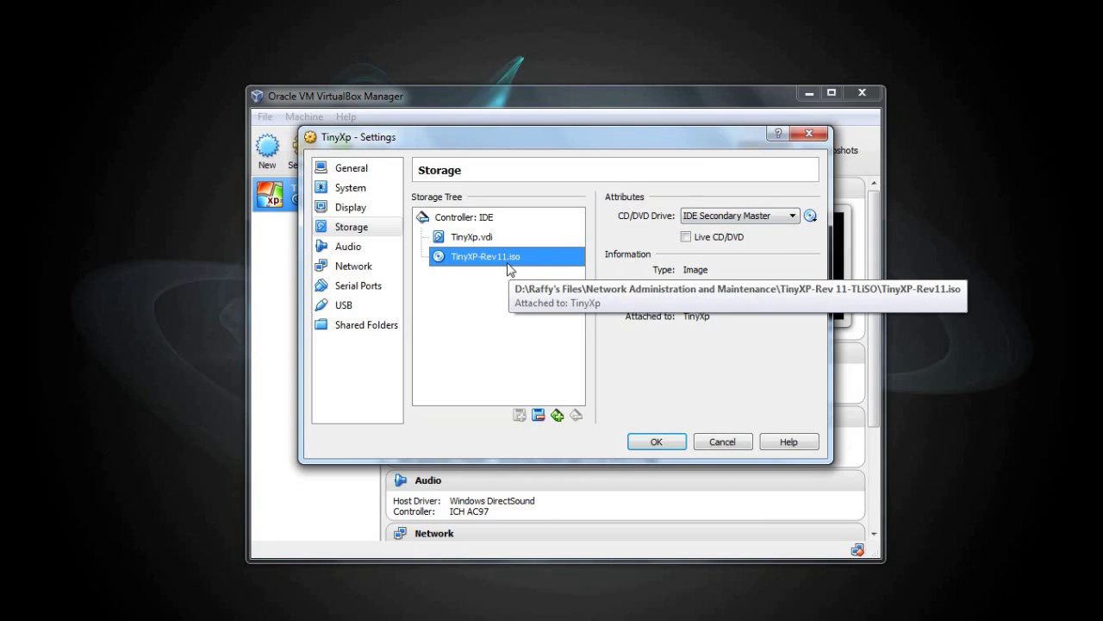
click(811, 217)
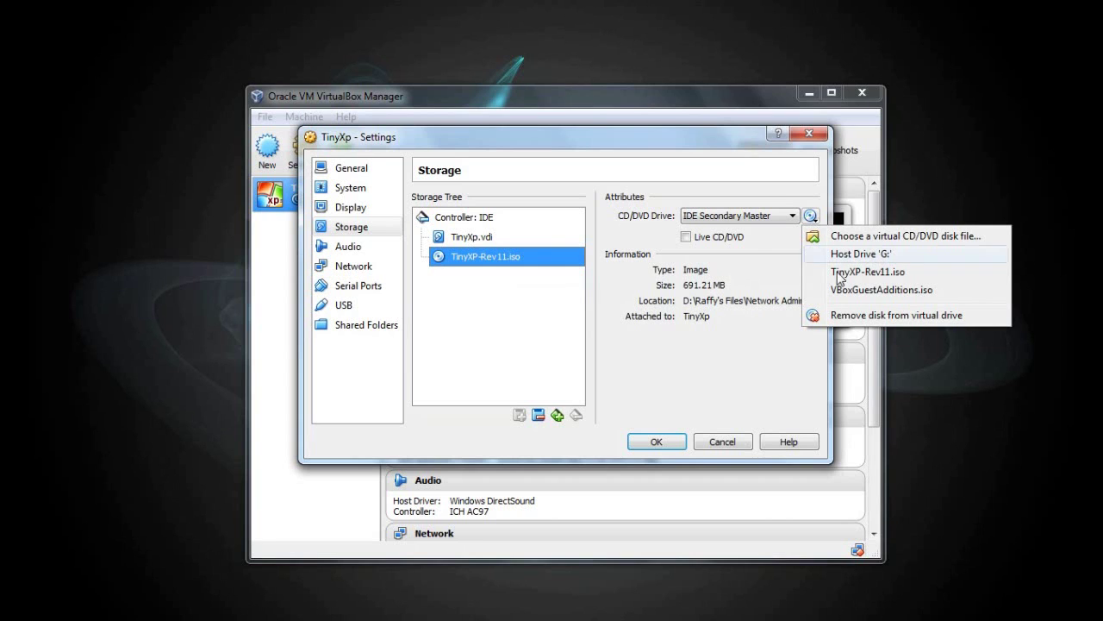
click(881, 289)
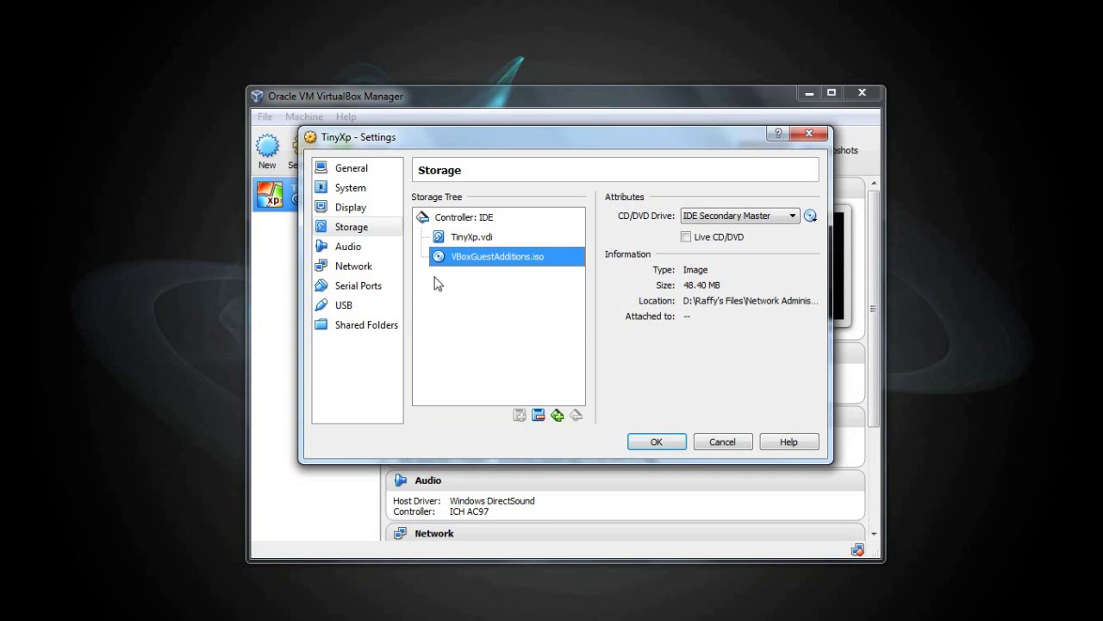
- Start a new machine shared folder and choose the Desktop folder whose name ends in "dotnet" as its path
click(362, 247)
click(360, 271)
click(362, 287)
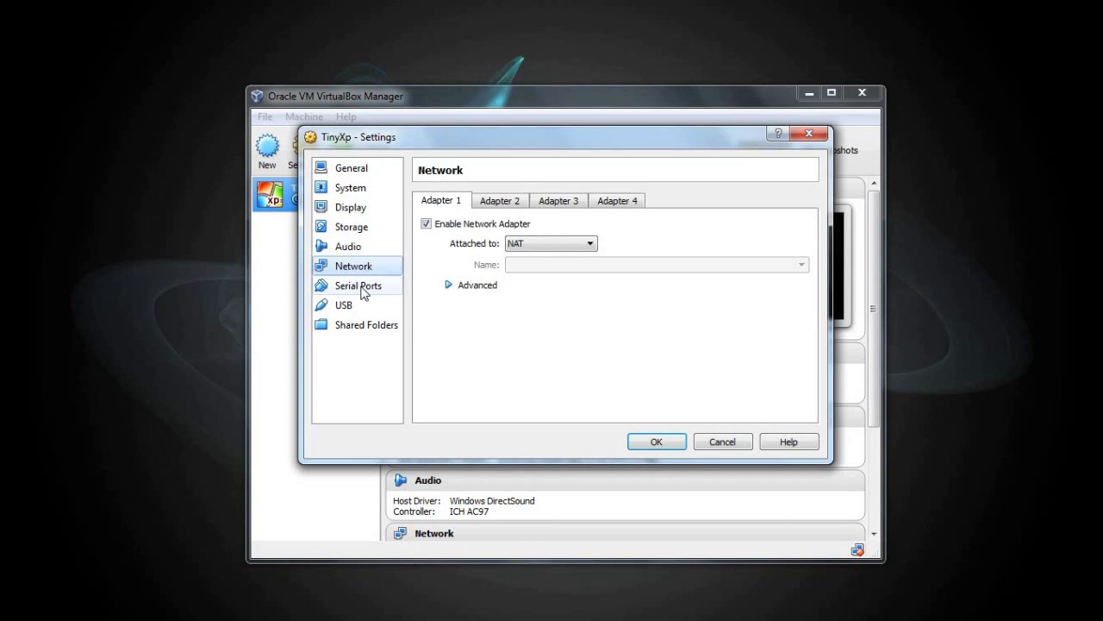
click(363, 308)
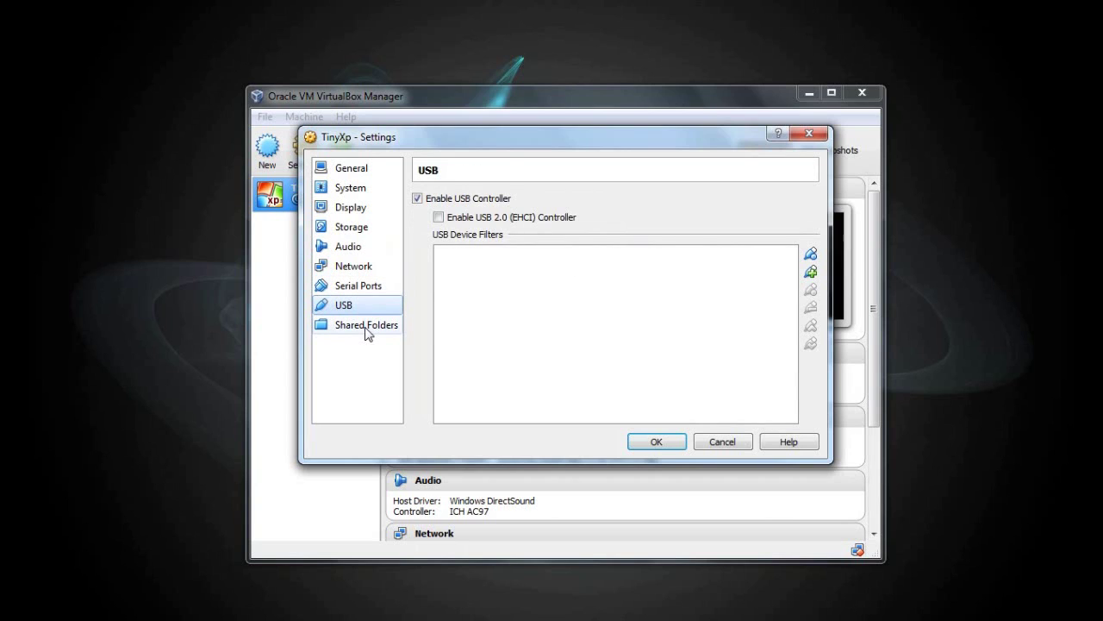
click(368, 335)
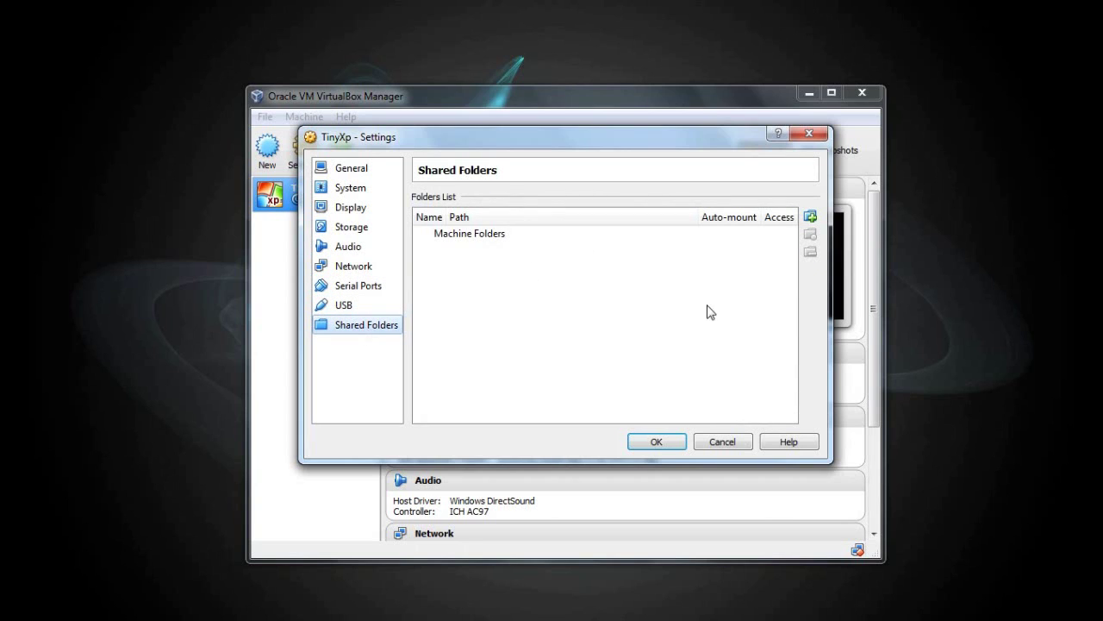
click(591, 322)
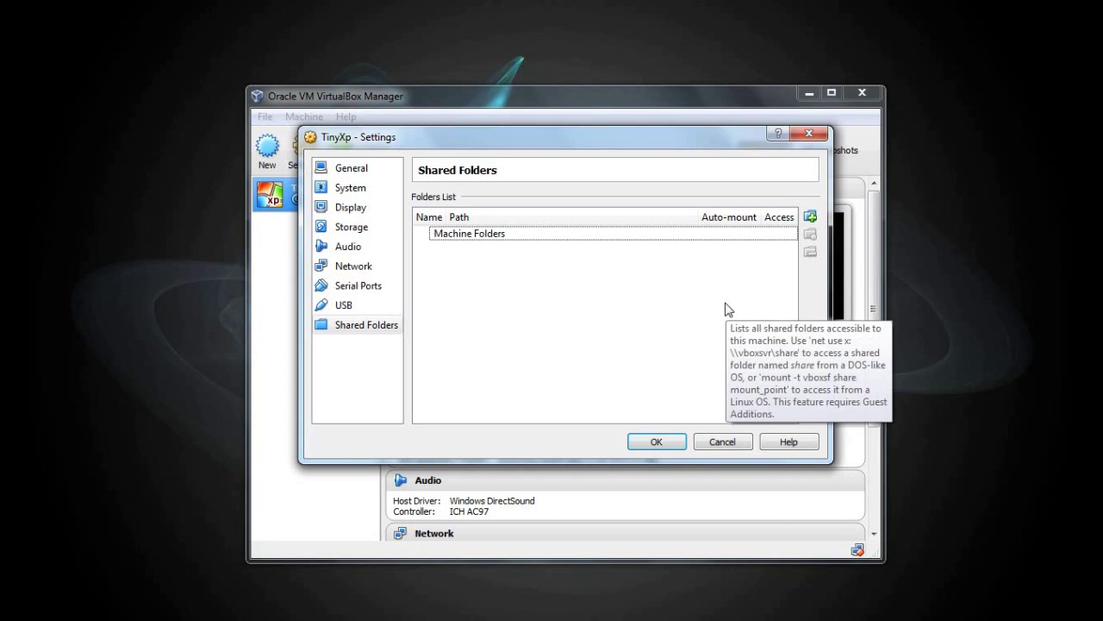
click(810, 217)
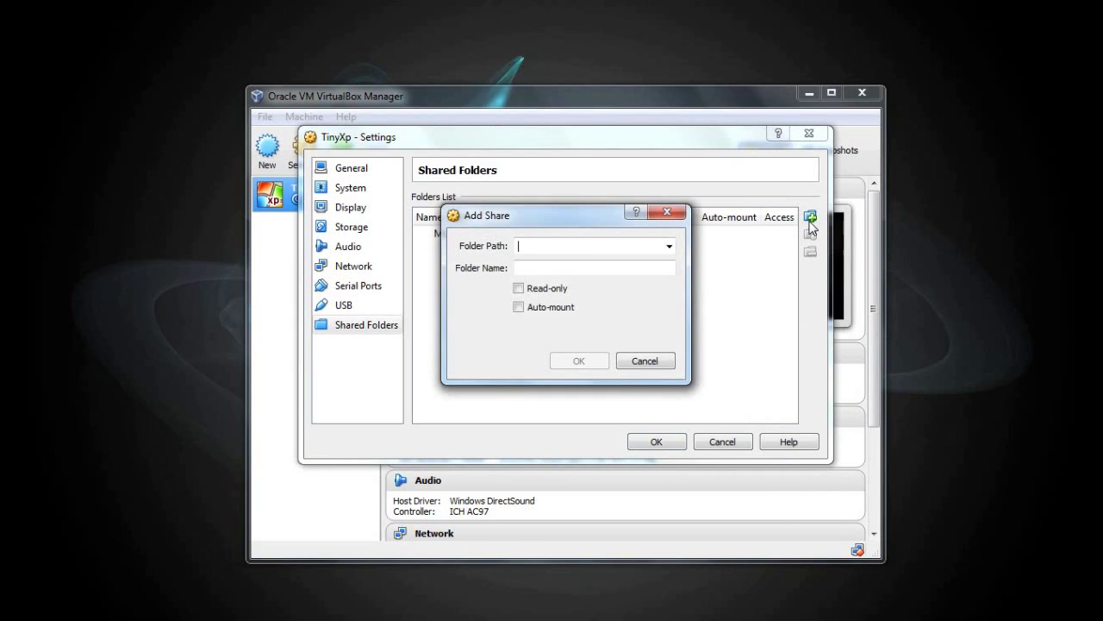
click(669, 249)
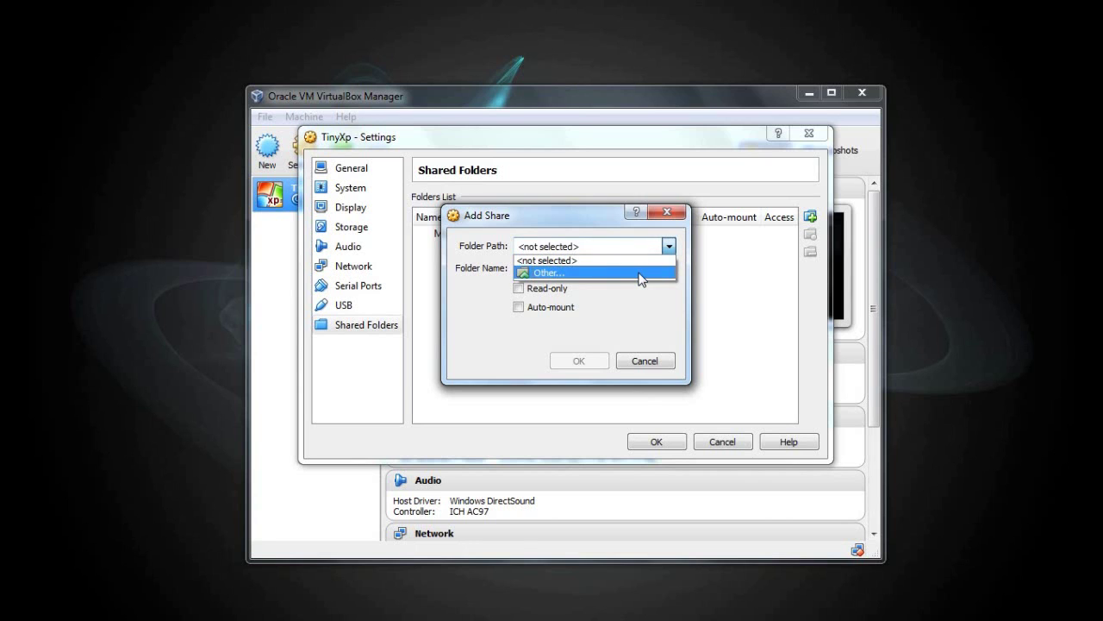
click(641, 273)
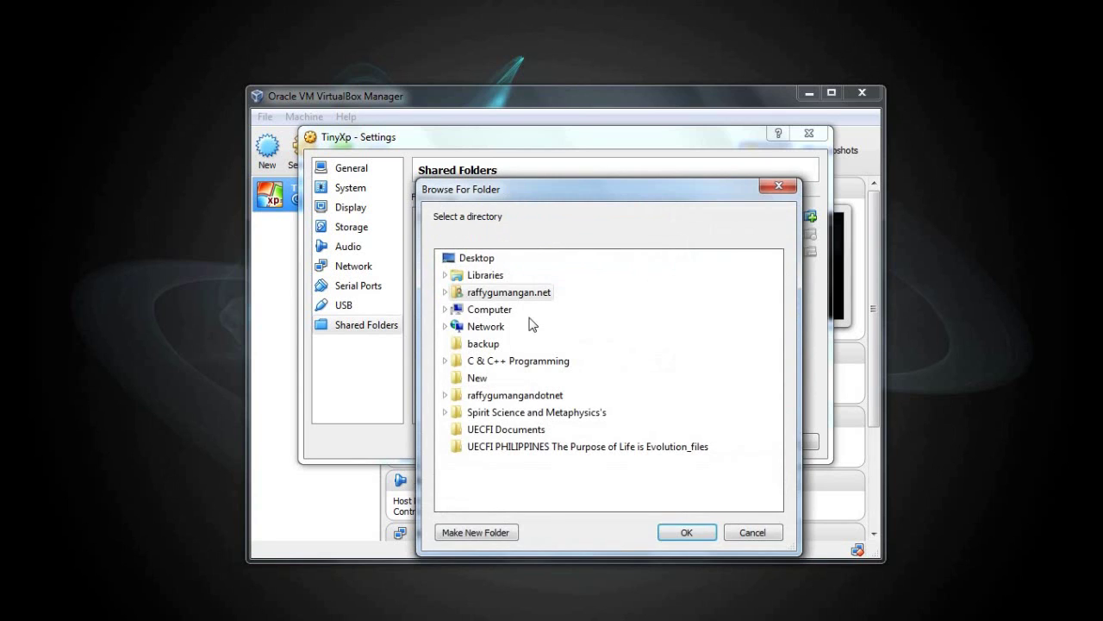
click(465, 257)
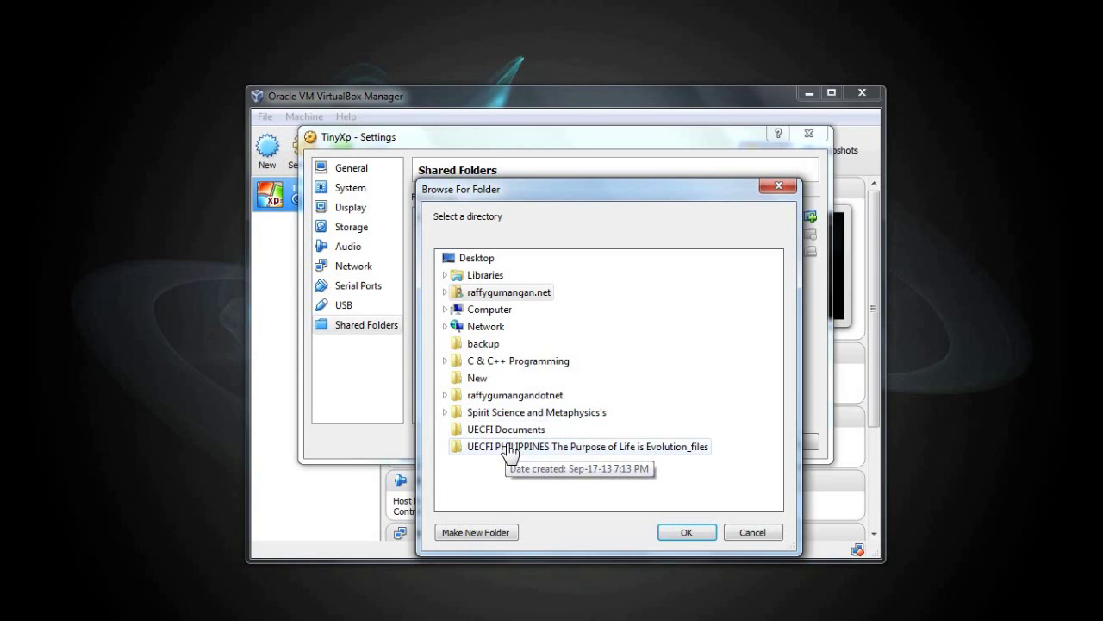
click(516, 397)
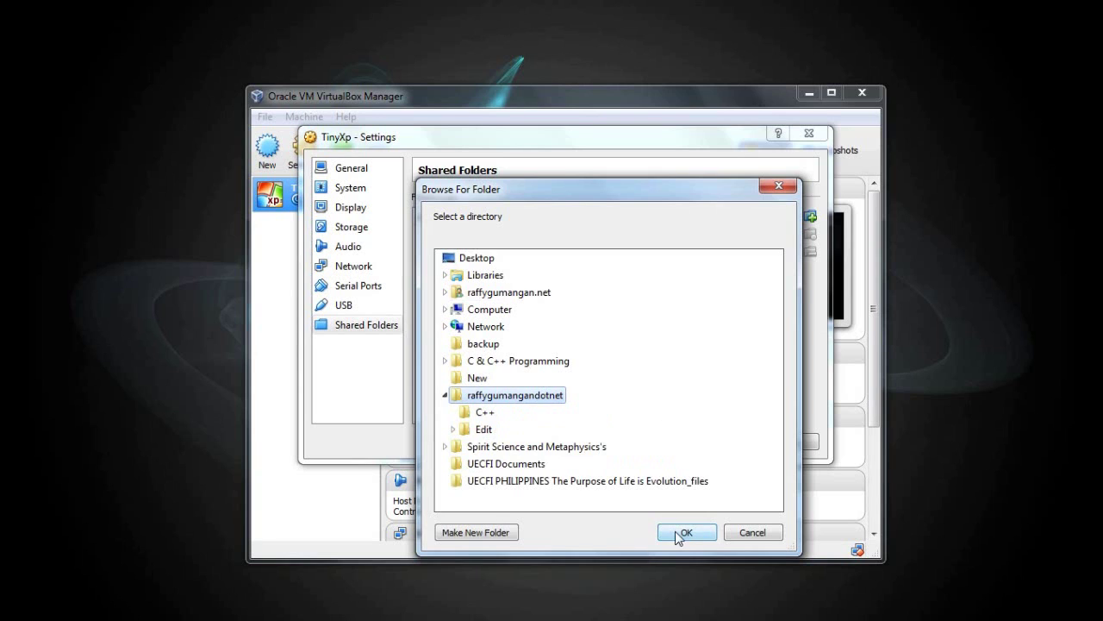
click(679, 534)
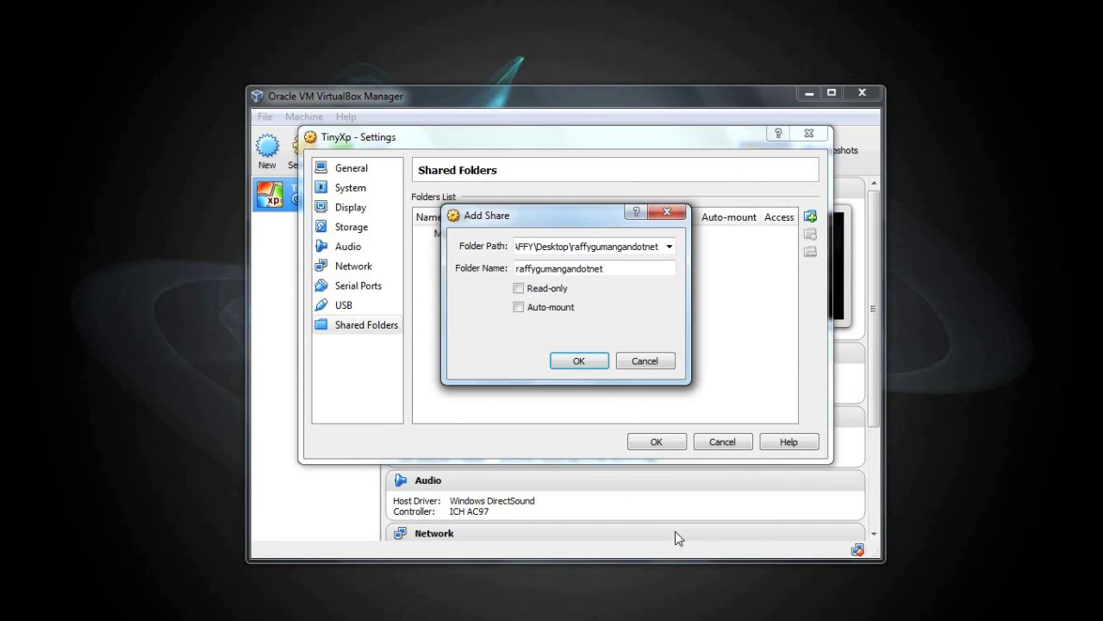
- Enable auto-mount for the new share, add it to the machine folders and save the virtual machine's settings
click(519, 308)
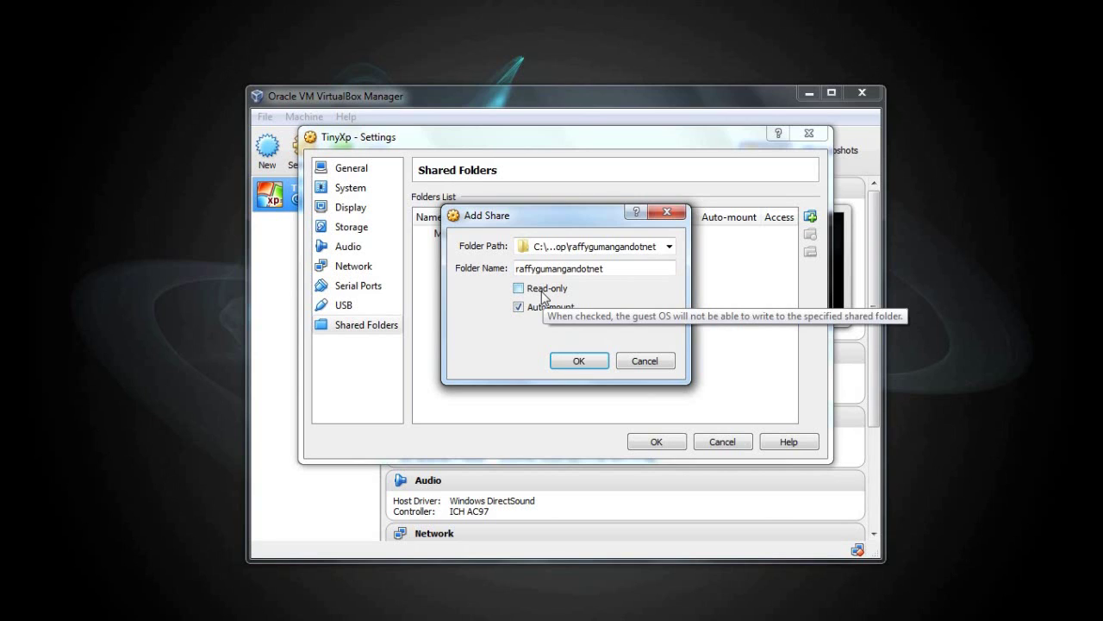
click(580, 365)
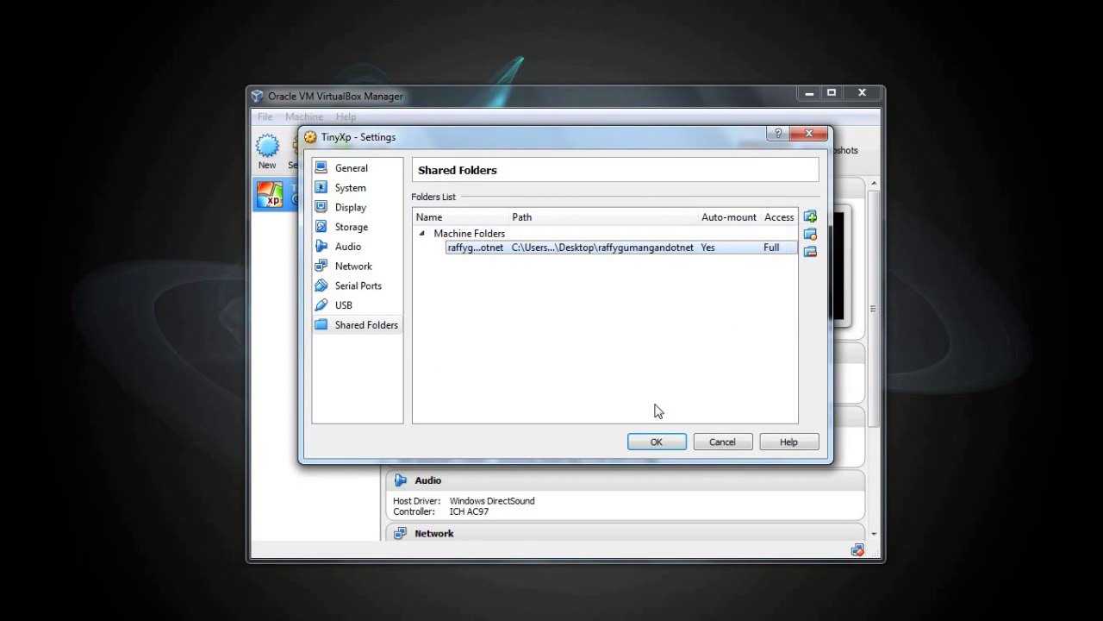
click(656, 442)
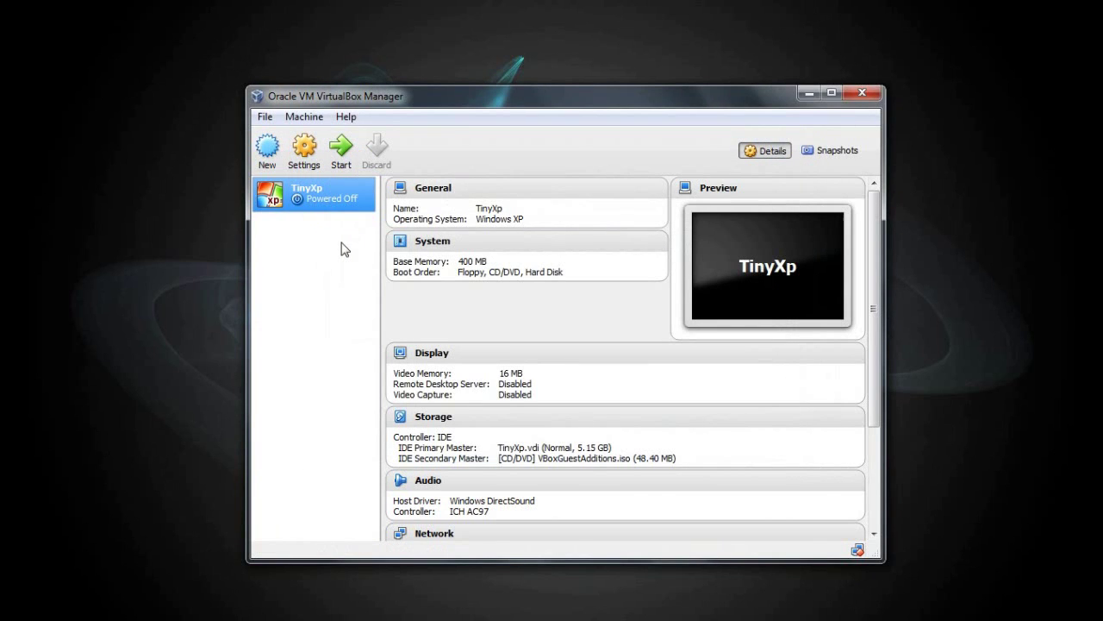
- Start the TinyXp virtual machine and move the VirtualBox Manager window aside toward the desktop's upper-left area
click(348, 155)
drag(269, 57, 300, 171)
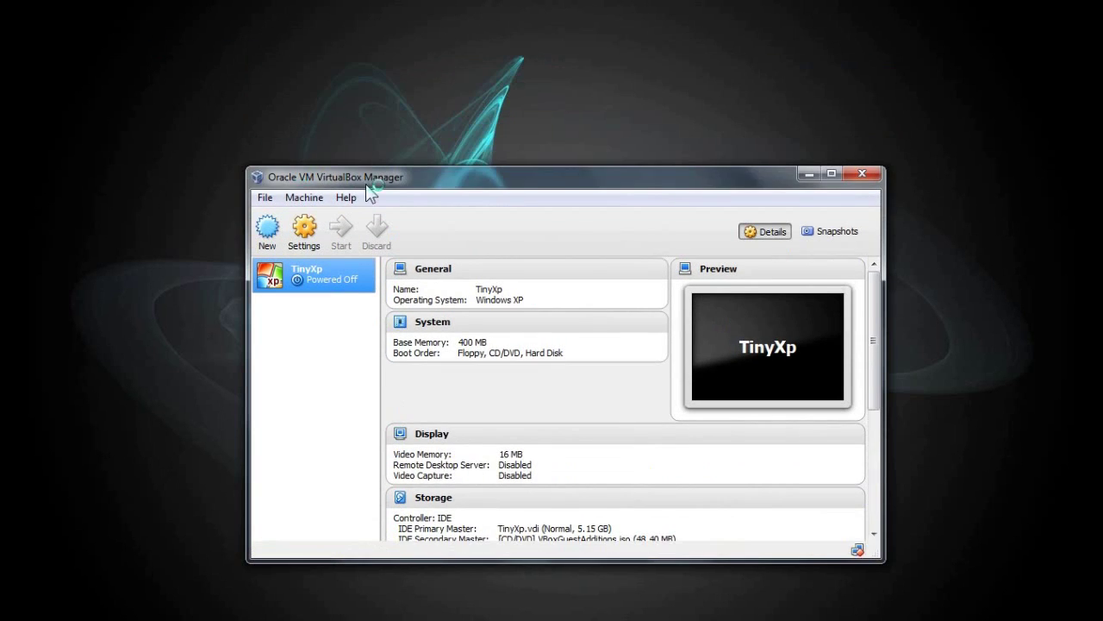
drag(374, 181, 363, 180)
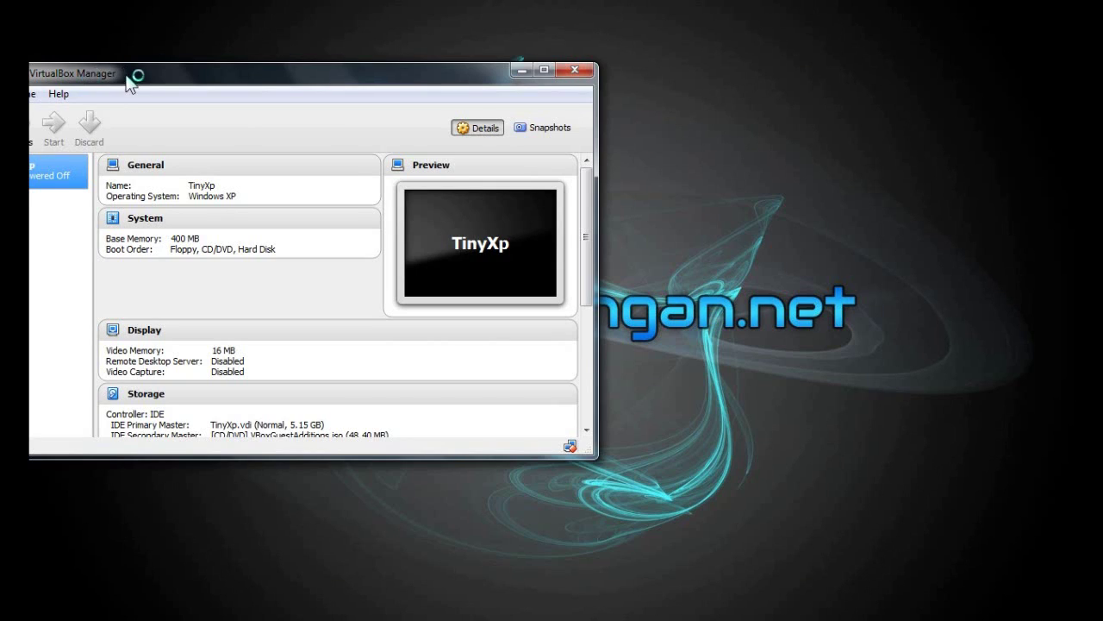
drag(133, 74, 216, 39)
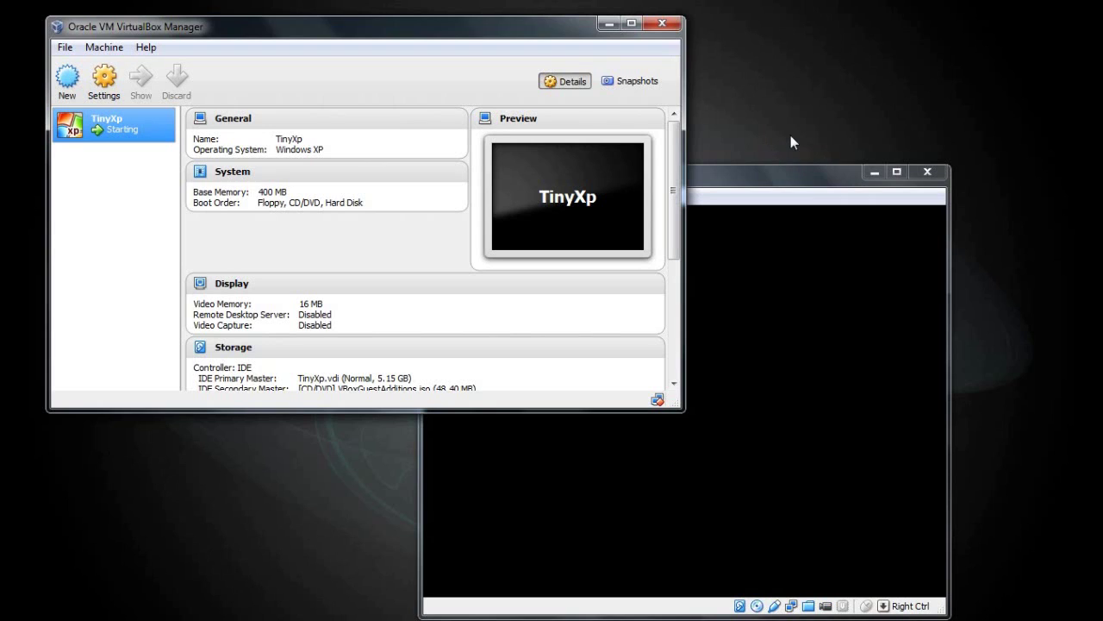
click(759, 179)
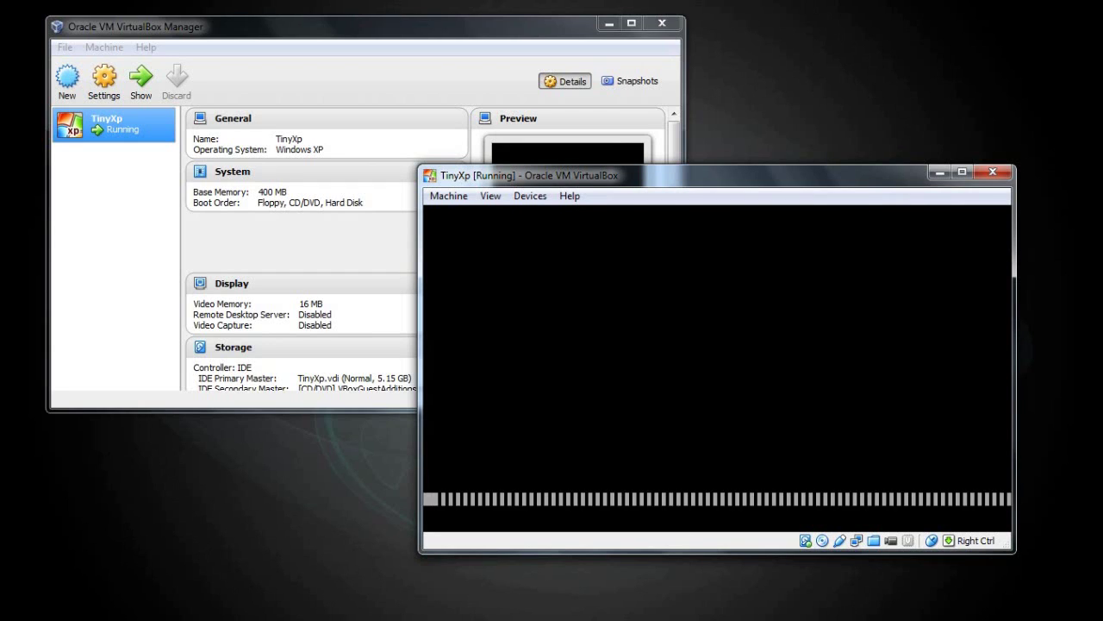
click(882, 127)
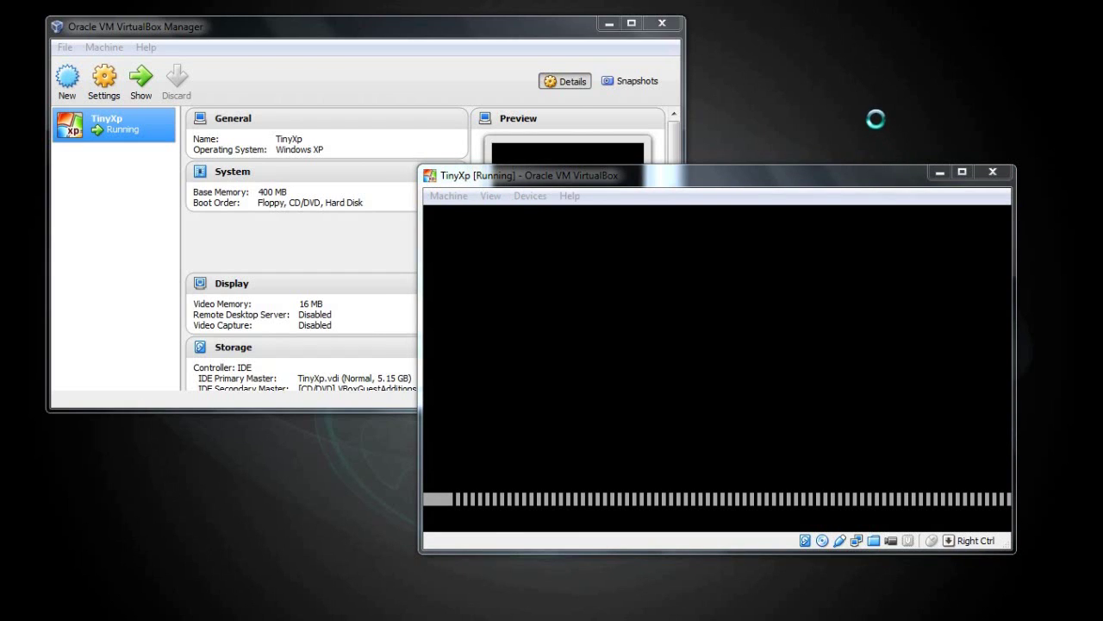
right_click(850, 53)
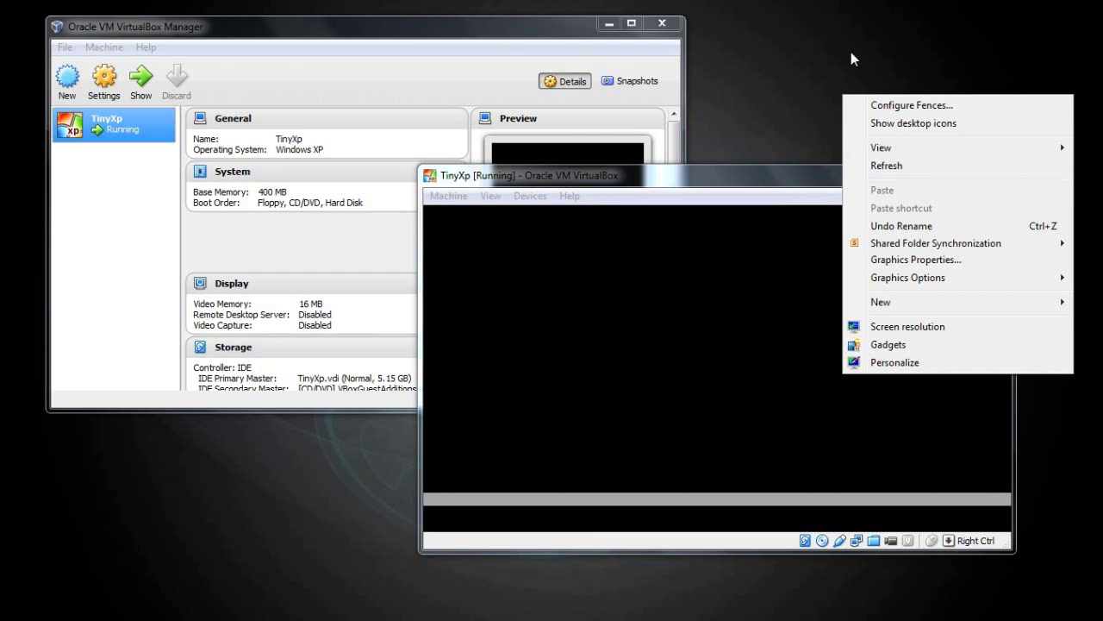
click(791, 188)
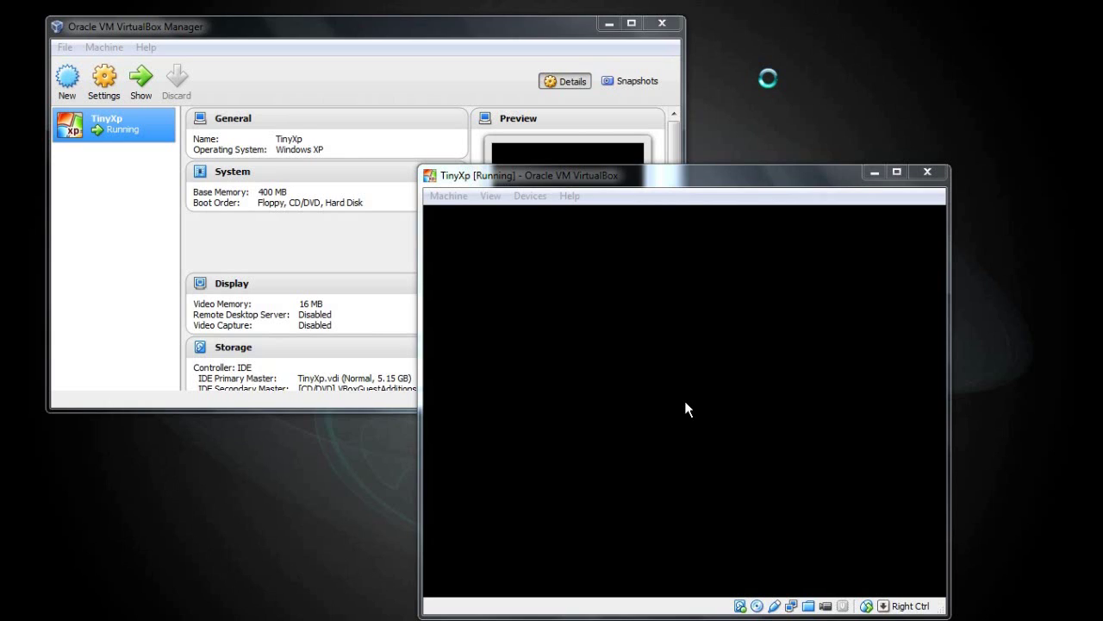
right_click(768, 77)
click(786, 146)
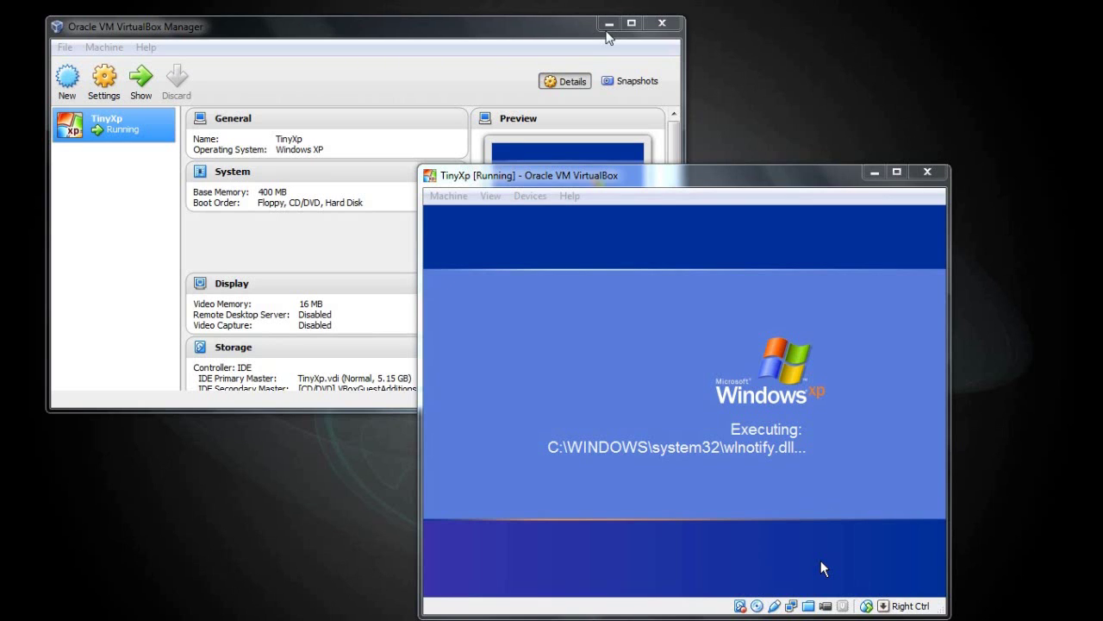
- Minimize the VirtualBox Manager window and move the running TinyXp window higher so that it fits on the desktop
click(610, 25)
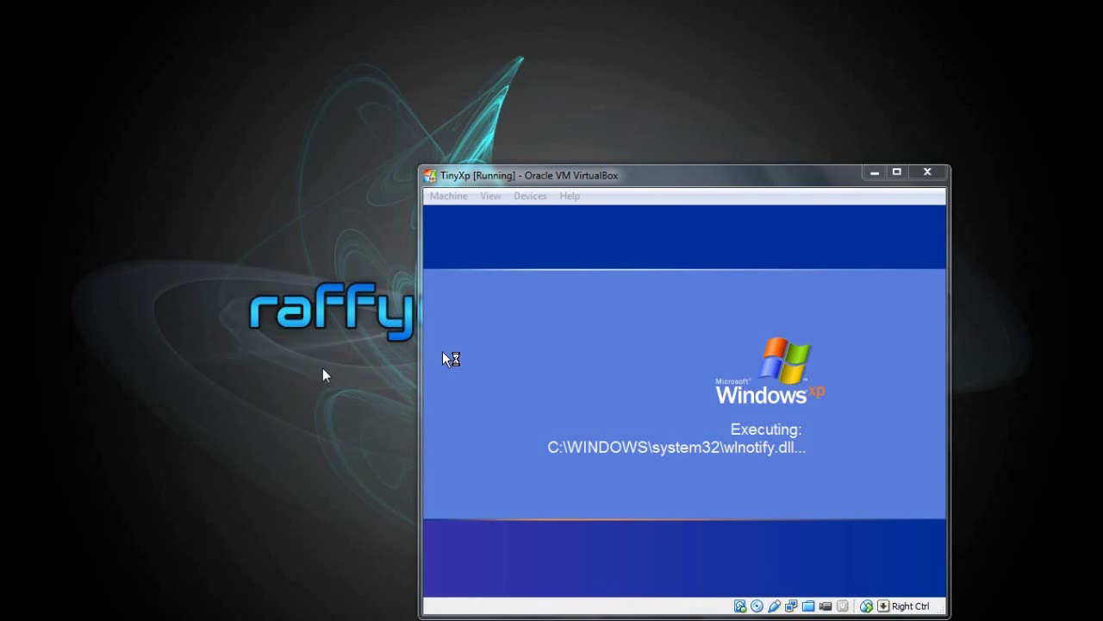
drag(800, 178, 875, 86)
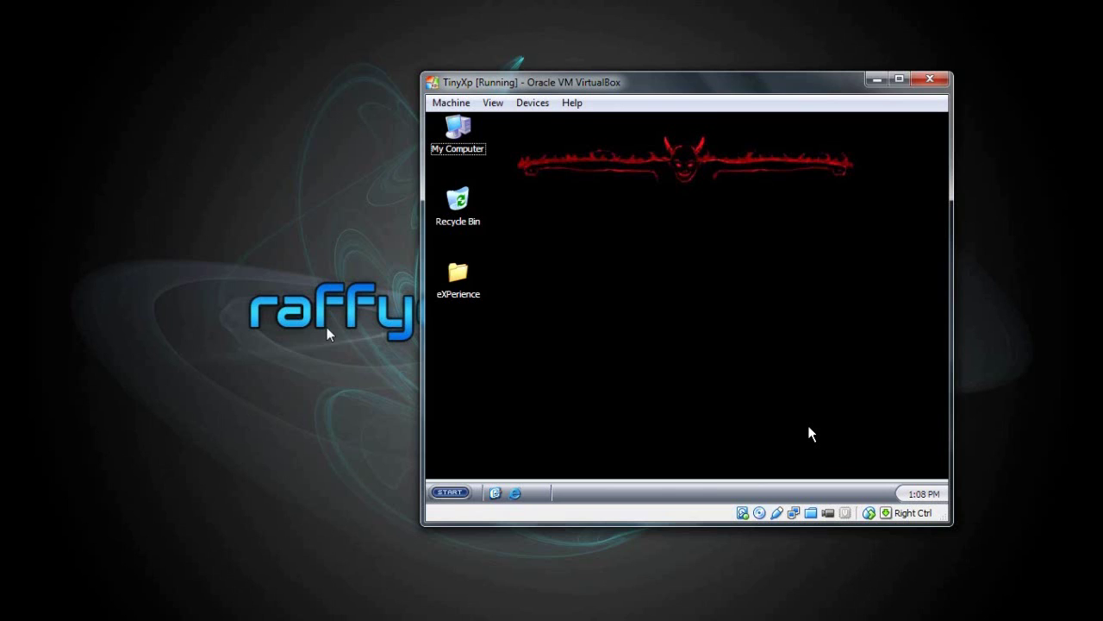
click(32, 207)
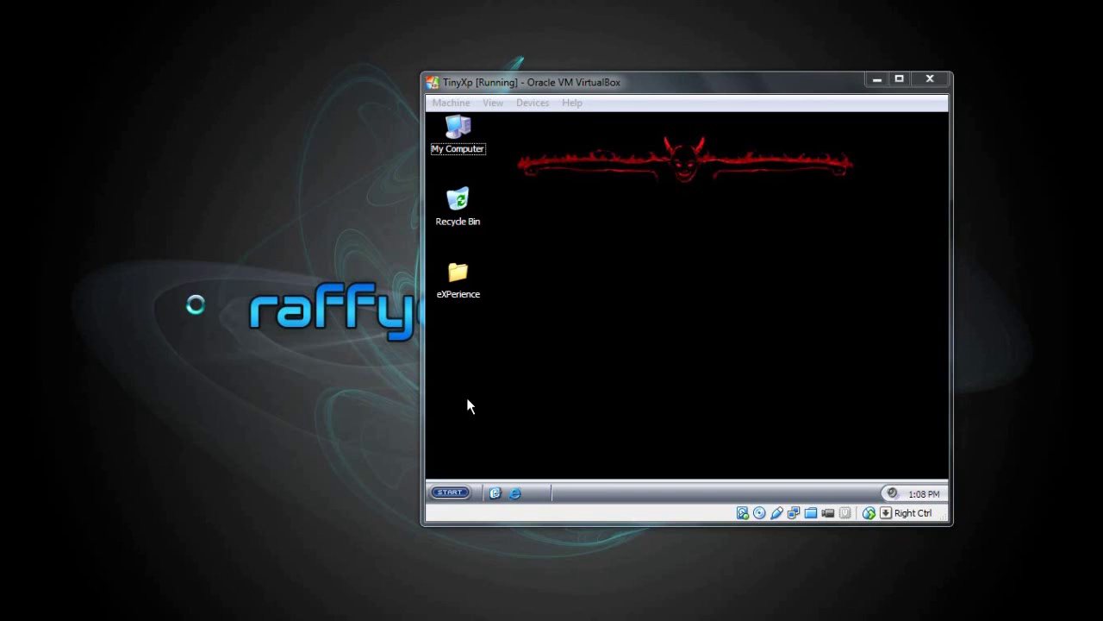
right_click(30, 199)
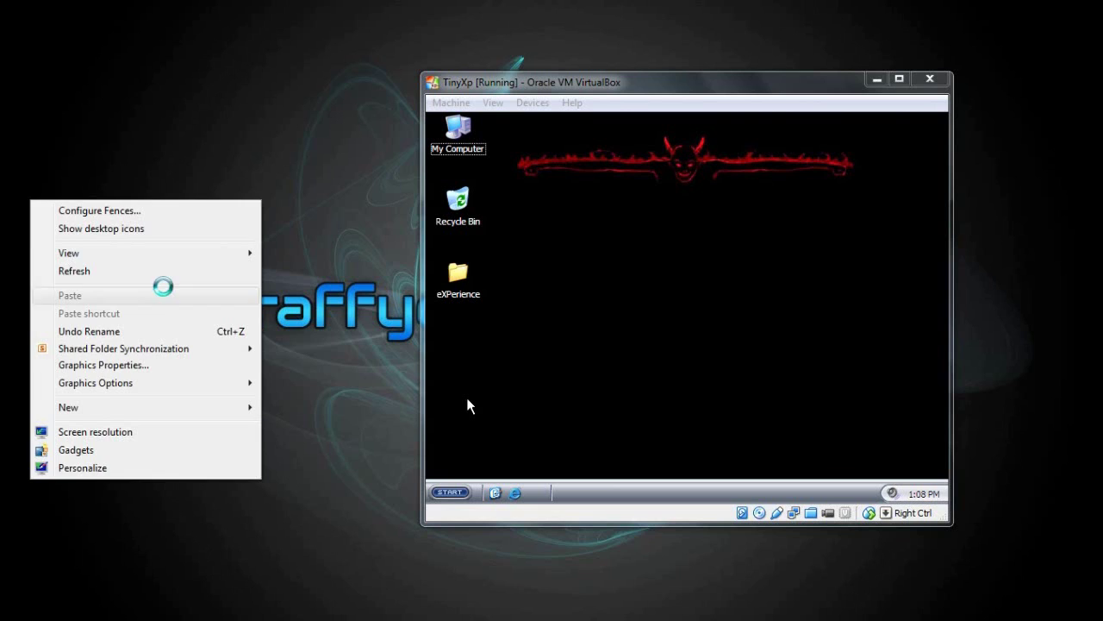
click(155, 271)
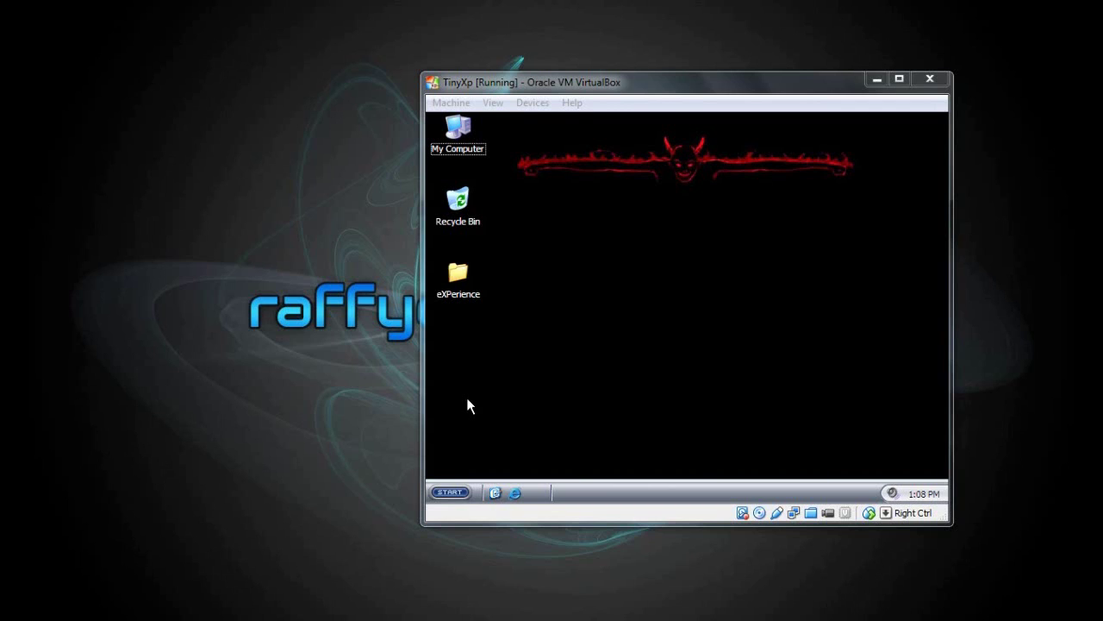
mouse_move(790, 618)
click(738, 618)
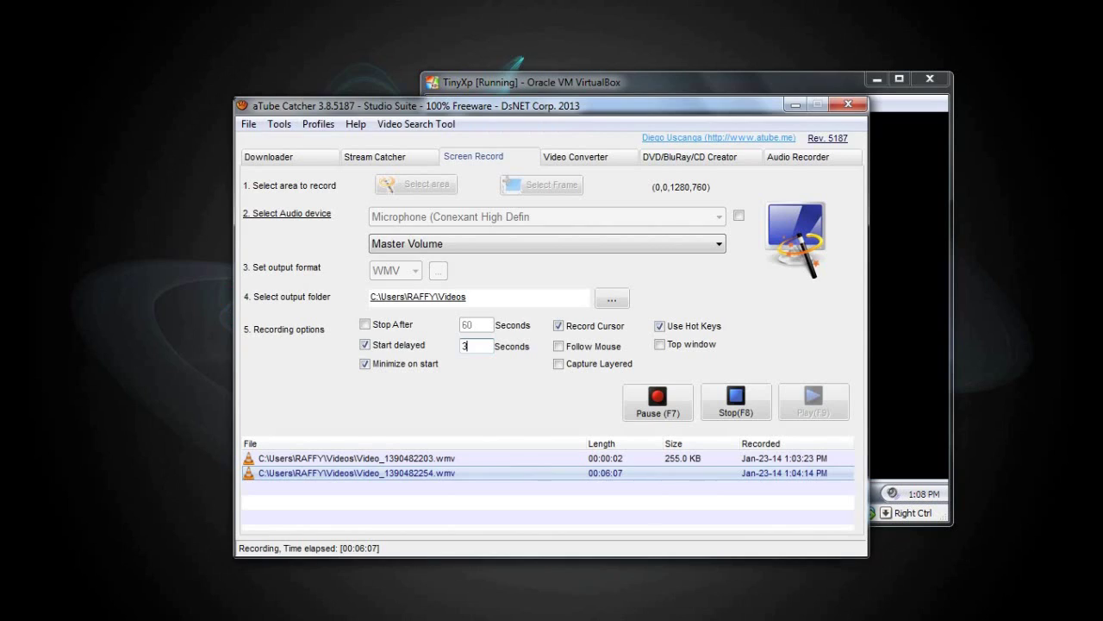
click(740, 618)
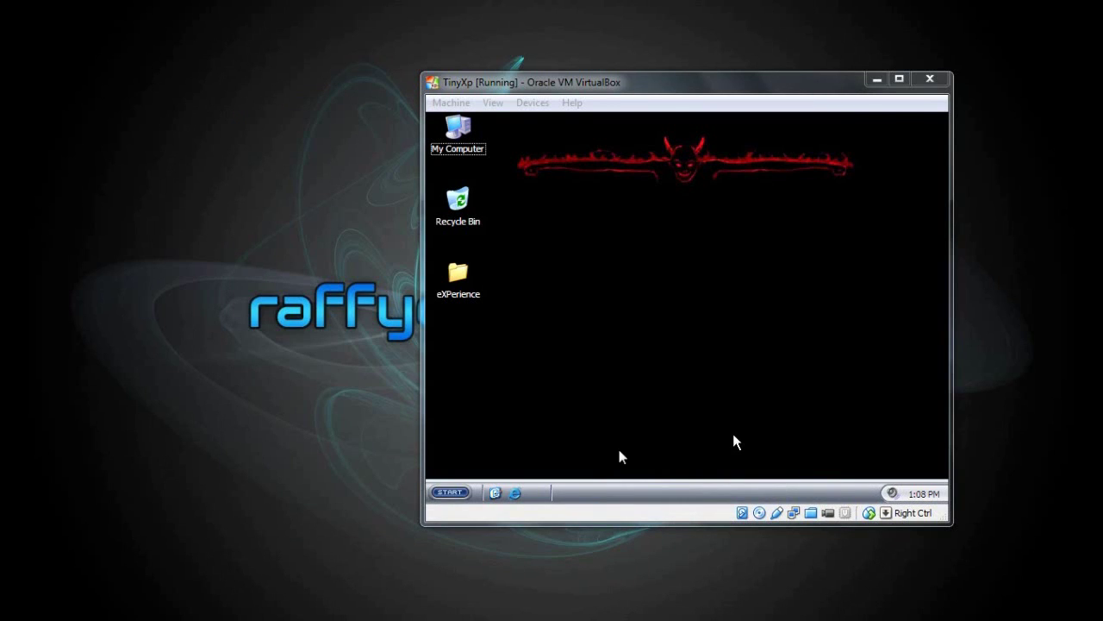
- Open My Computer in the TinyXp guest and select the VirtualBox Guest Additions CD drive (D:)
click(462, 493)
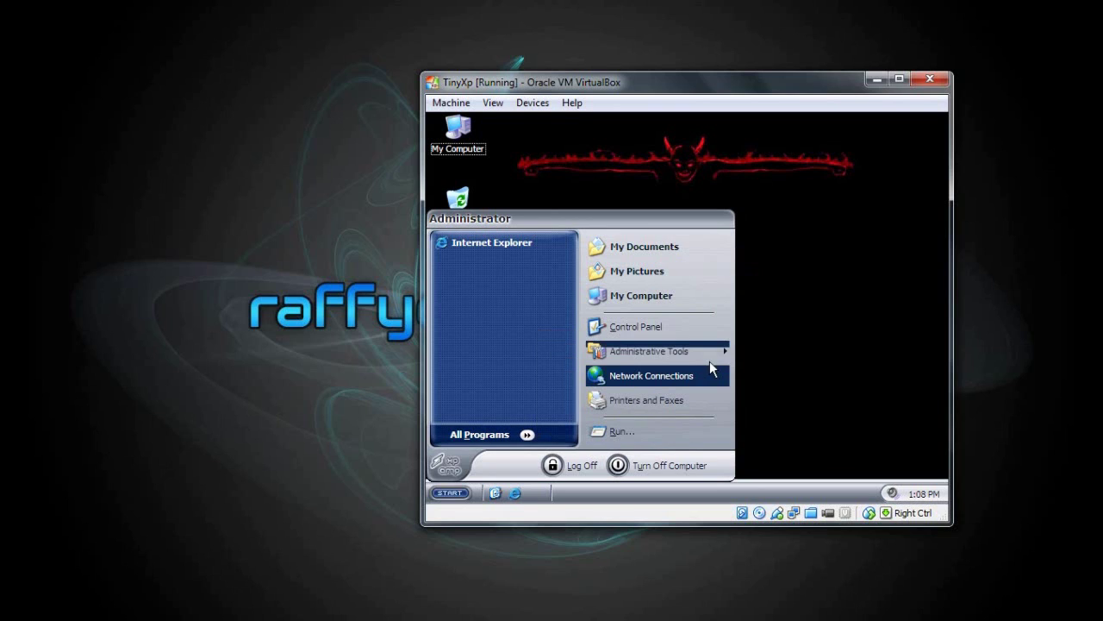
click(657, 299)
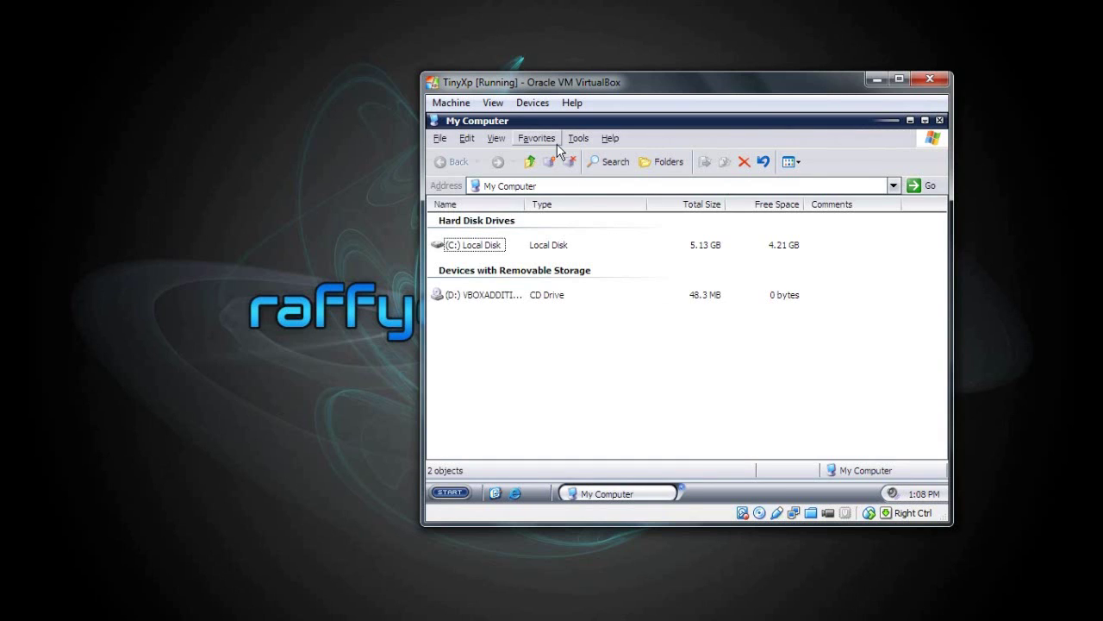
click(502, 297)
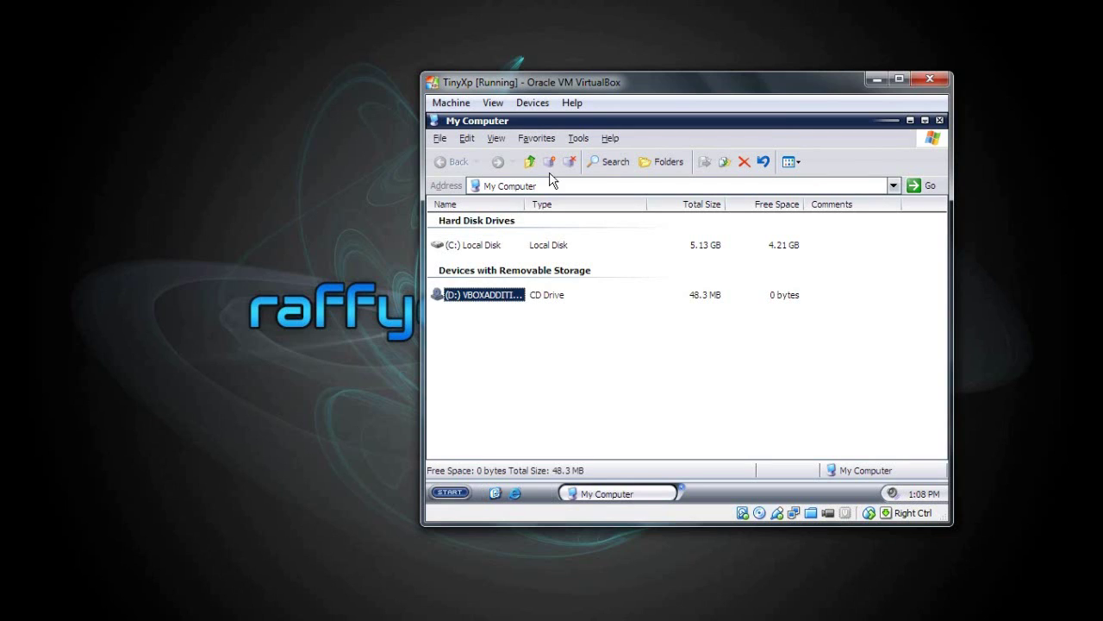
- Insert the Guest Additions CD image into the running TinyXp virtual machine
click(577, 141)
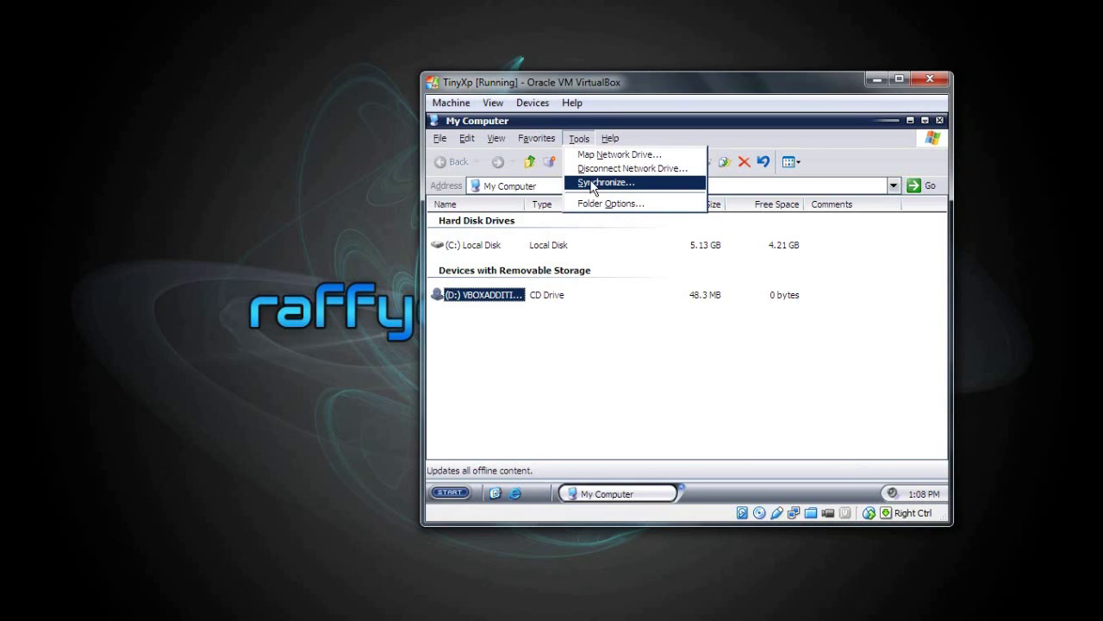
mouse_move(530, 138)
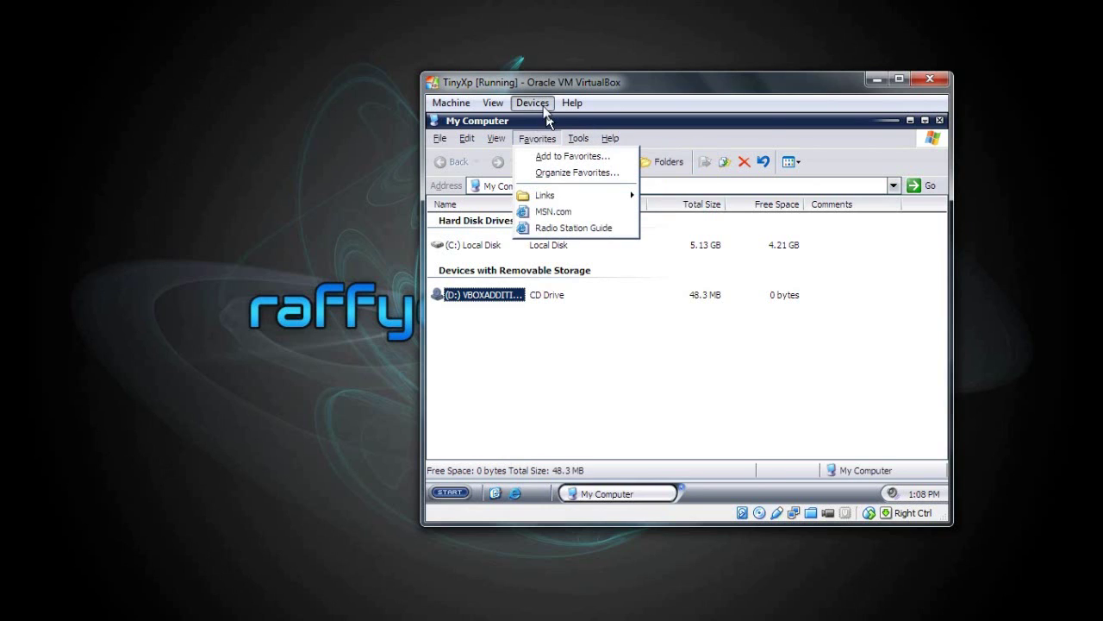
click(544, 105)
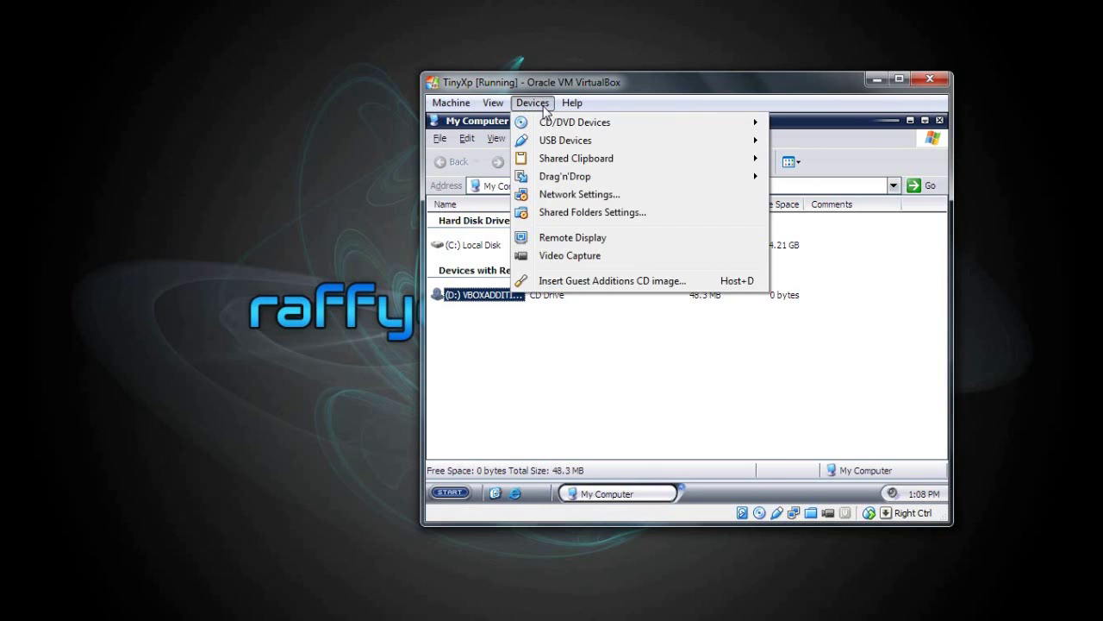
click(591, 281)
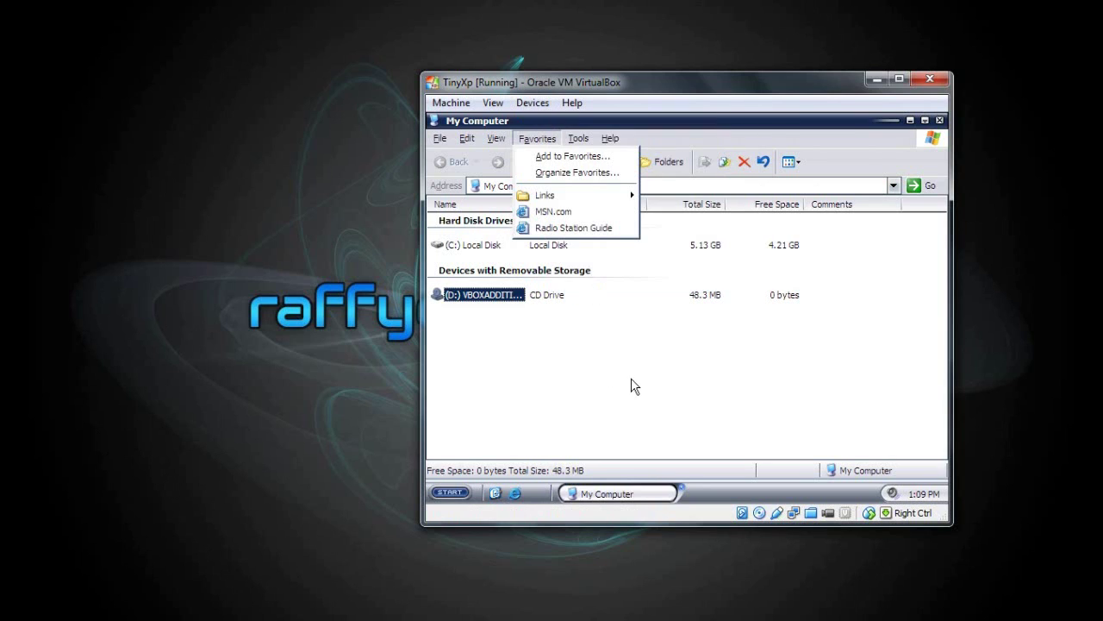
click(635, 492)
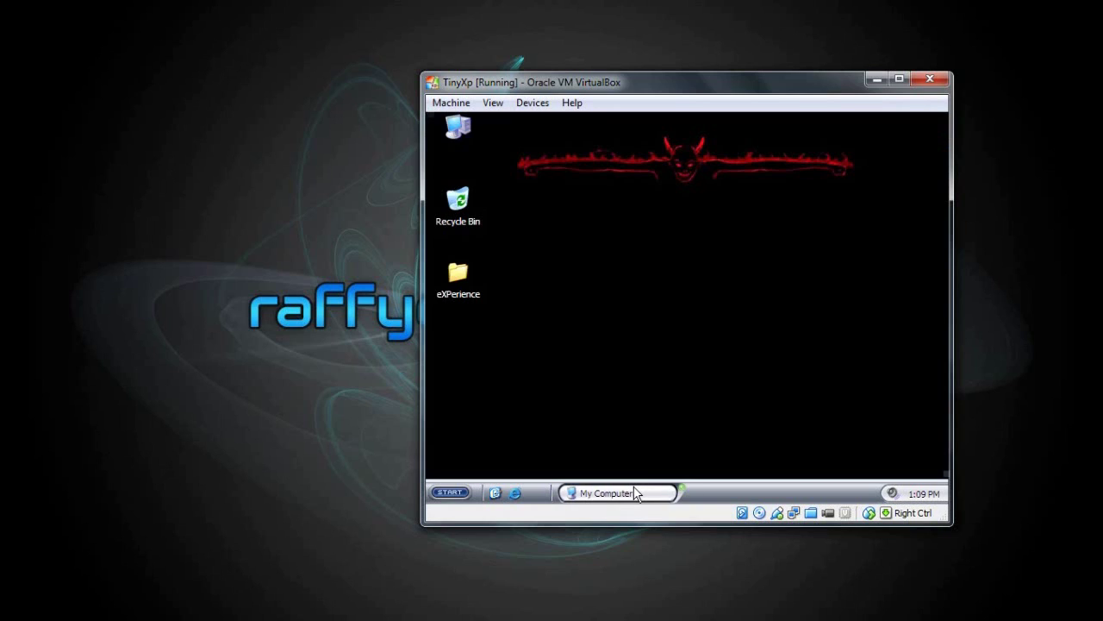
right_click(618, 309)
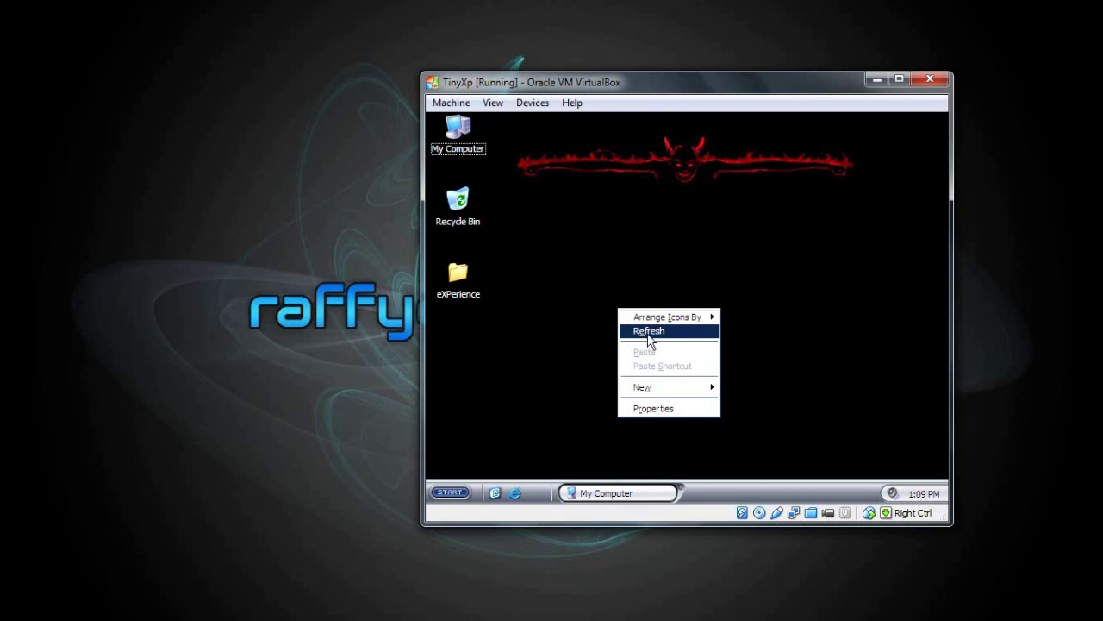
click(673, 333)
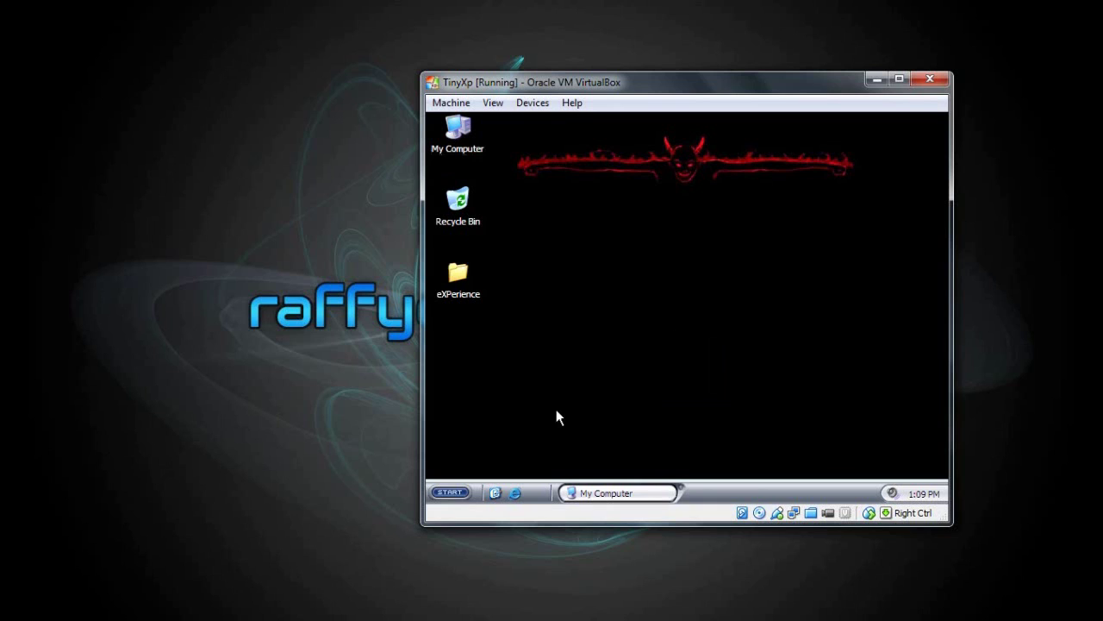
click(449, 492)
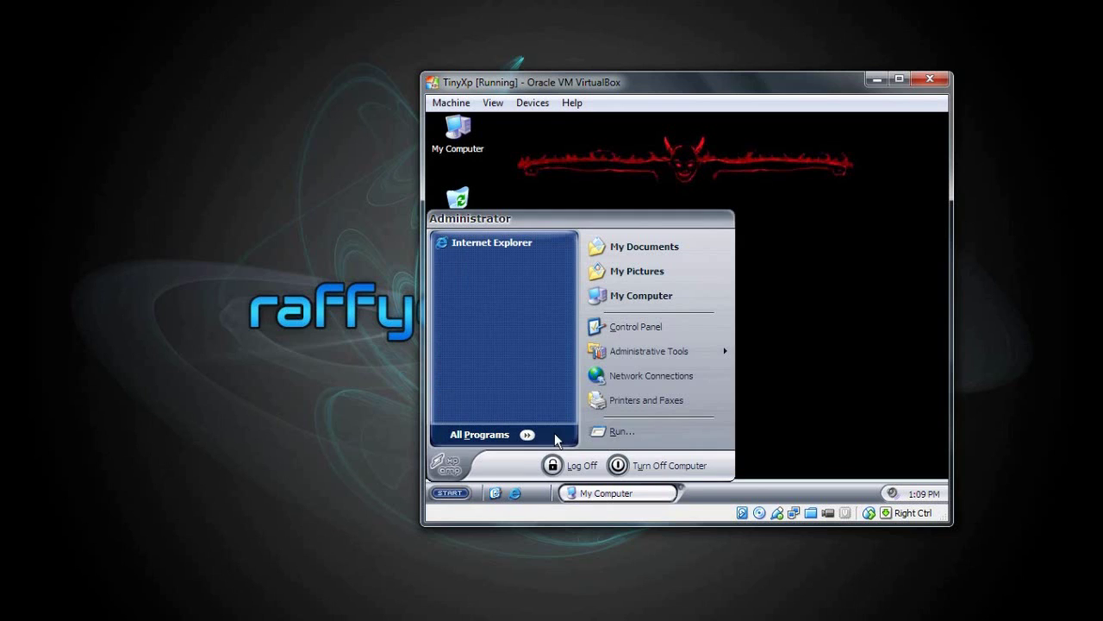
click(806, 376)
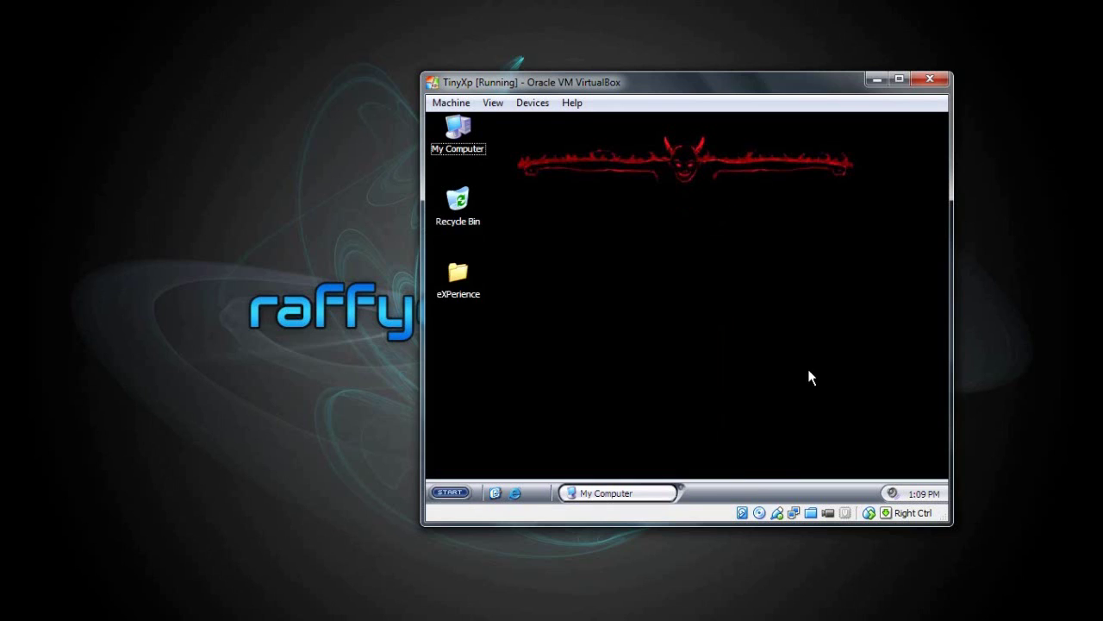
- Open the D: Guest Additions disc from My Computer, run VBoxWindowsAdditions.exe and minimize the file window
click(620, 495)
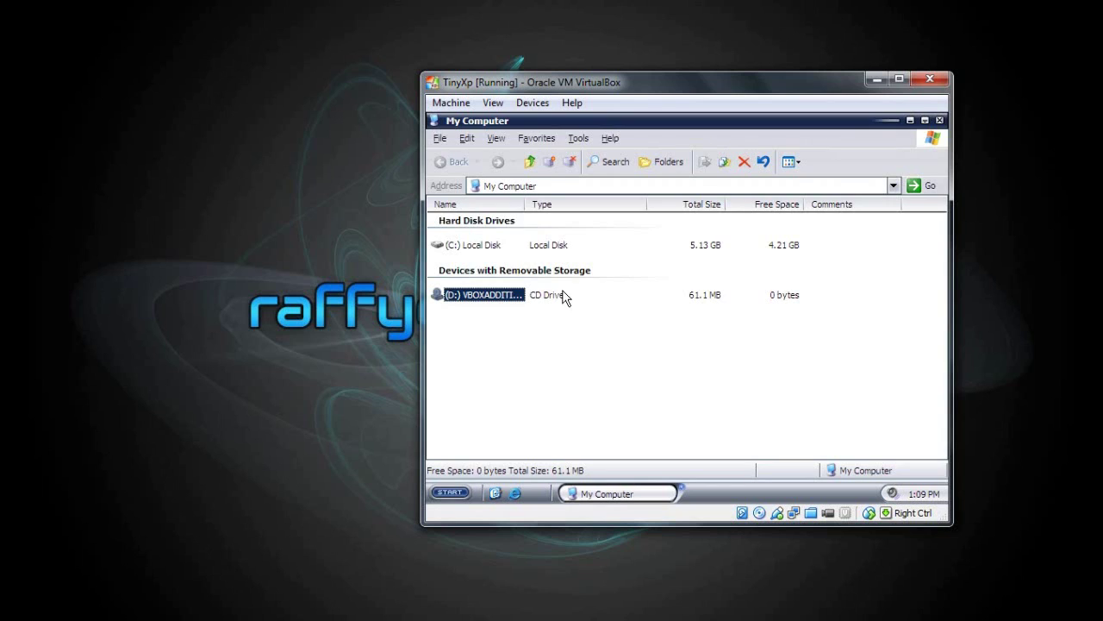
double_click(496, 295)
right_click(496, 295)
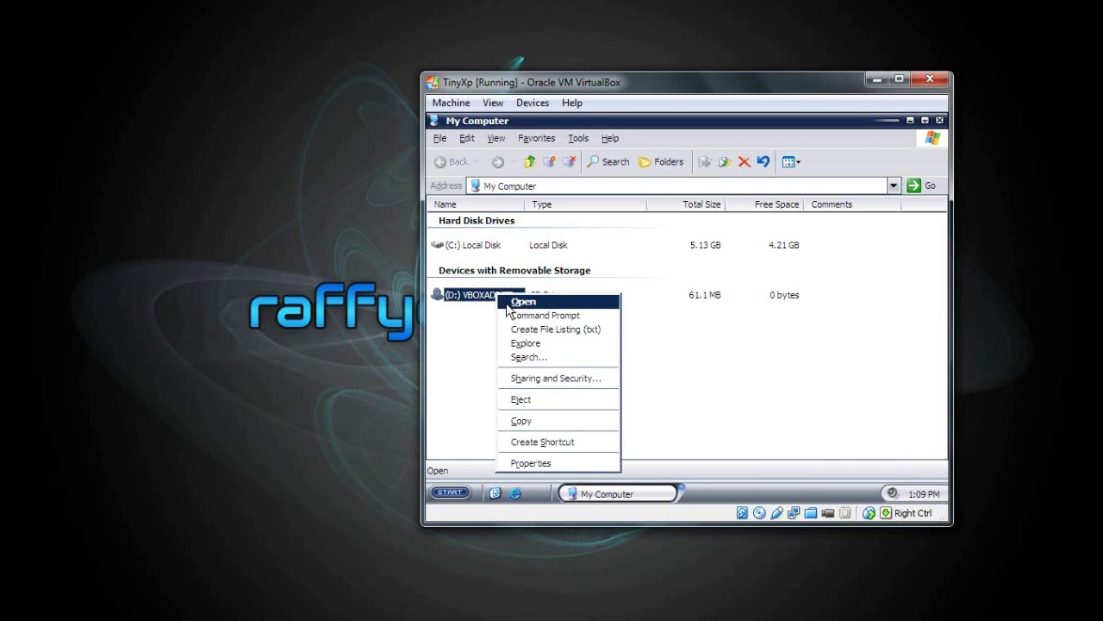
click(508, 302)
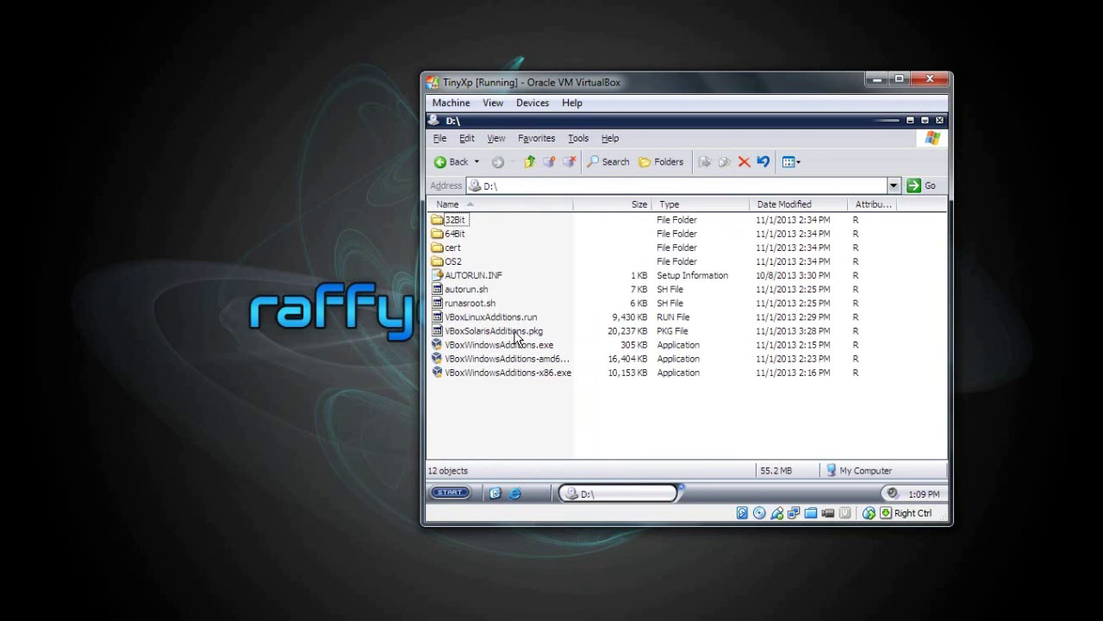
click(524, 346)
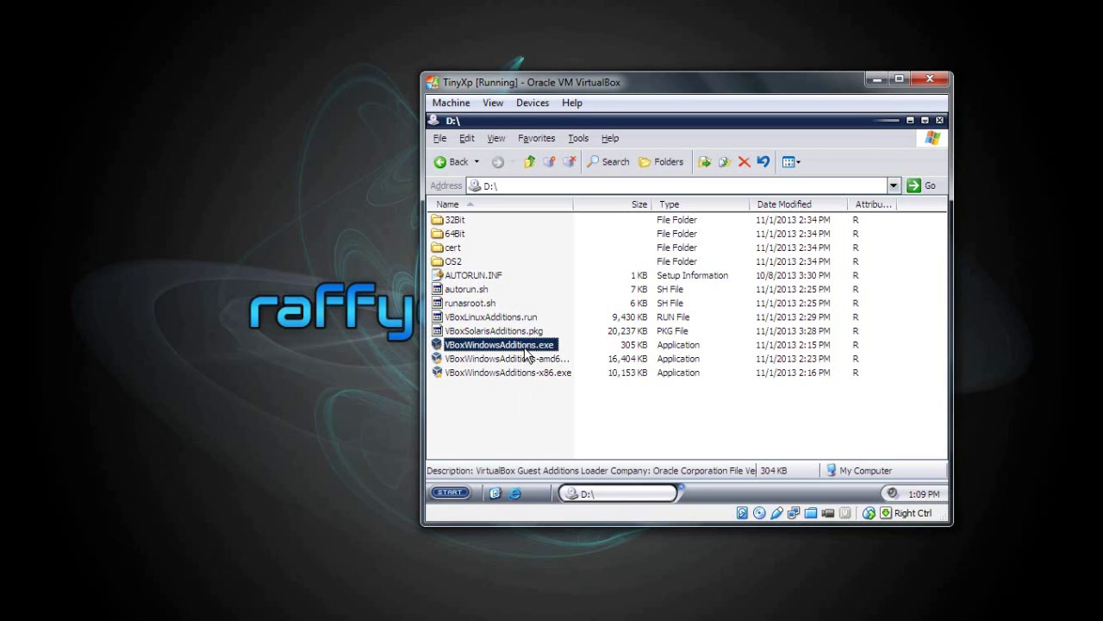
click(911, 120)
click(911, 120)
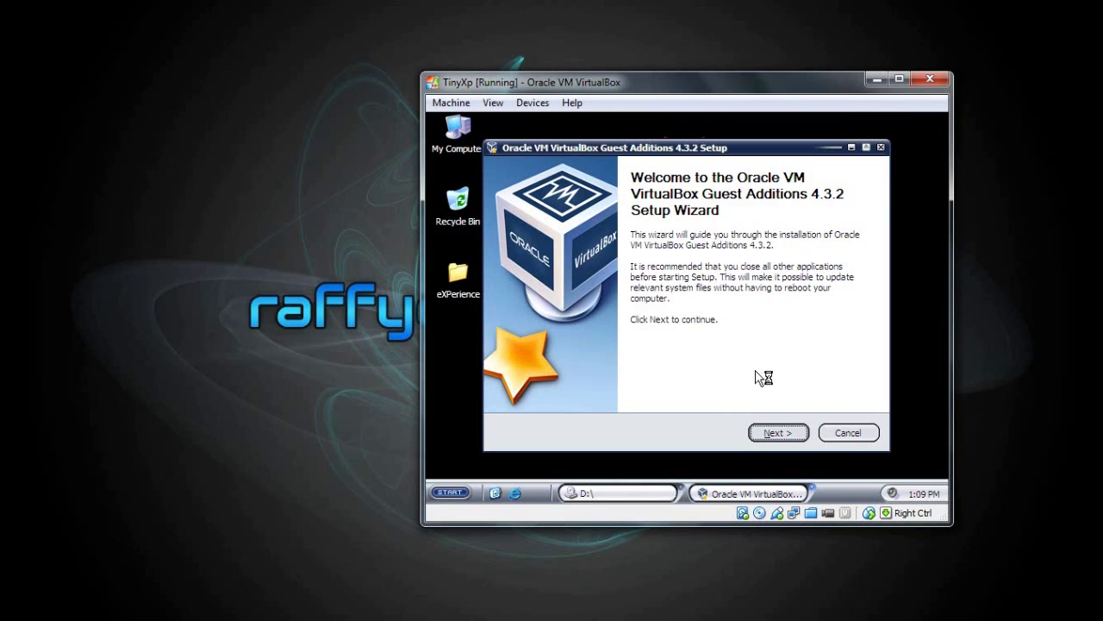
- Install Oracle VM VirtualBox Guest Additions 4.3.2 with the default components, leaving Direct3D Support unchecked
click(782, 436)
click(781, 434)
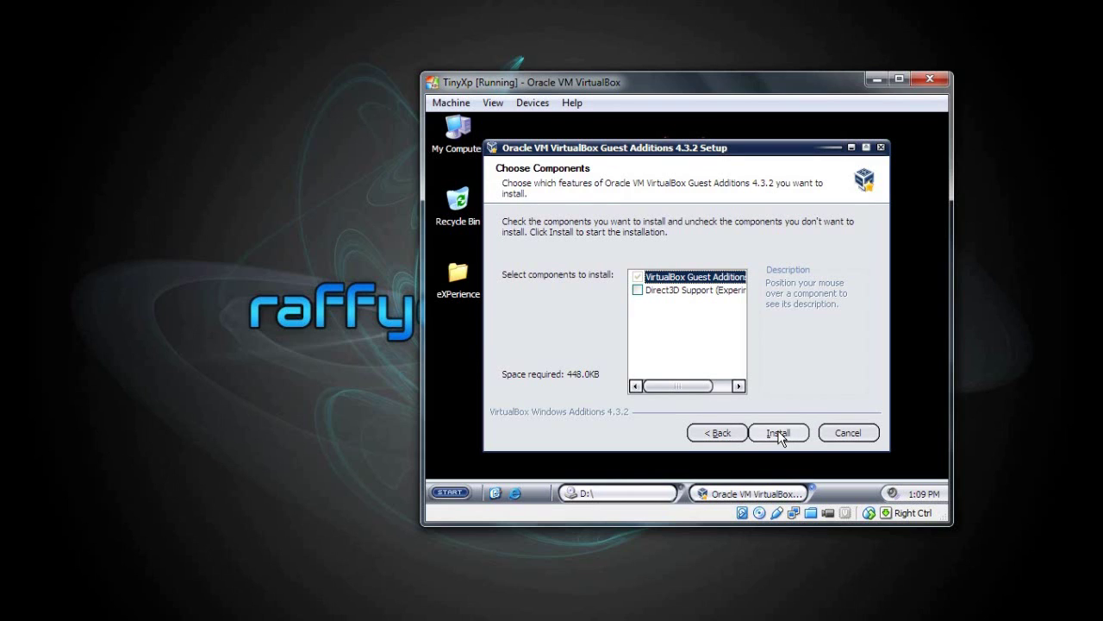
click(780, 437)
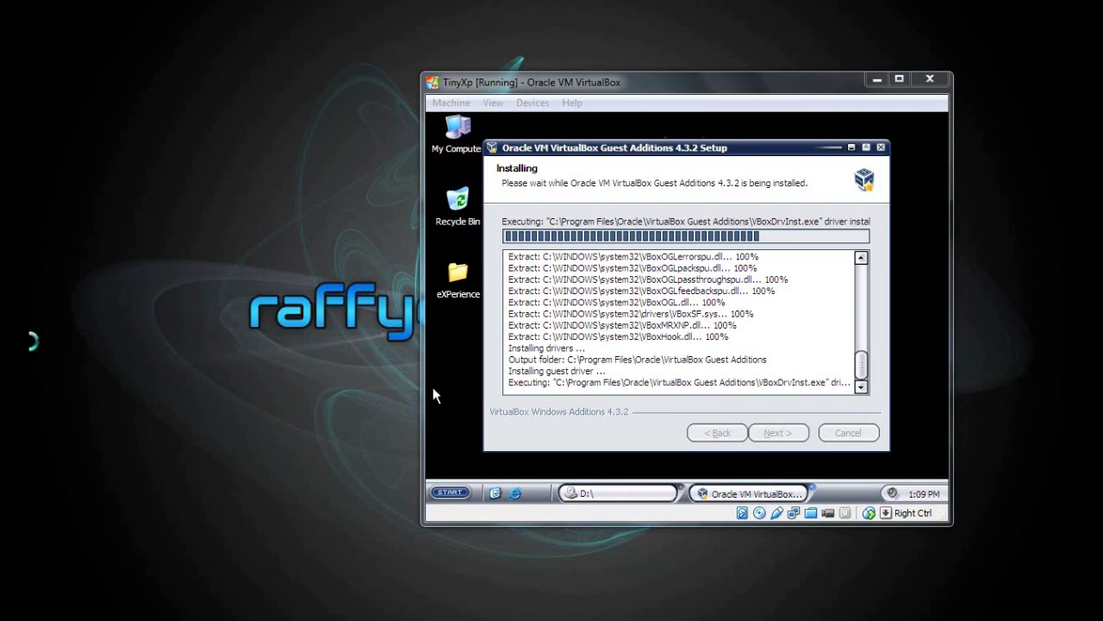
right_click(31, 340)
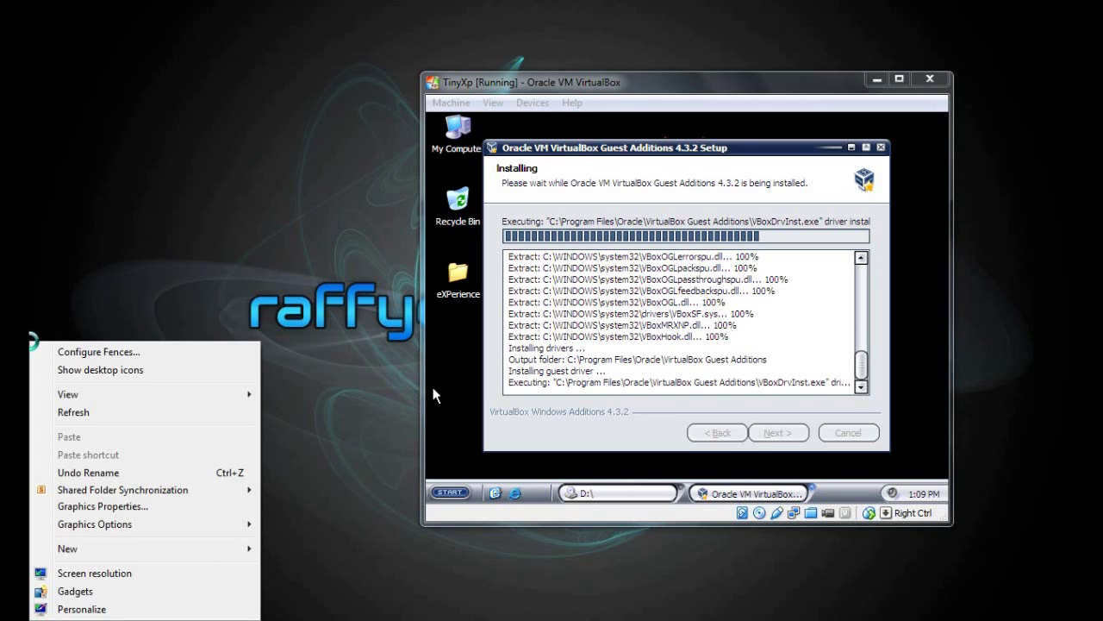
click(89, 414)
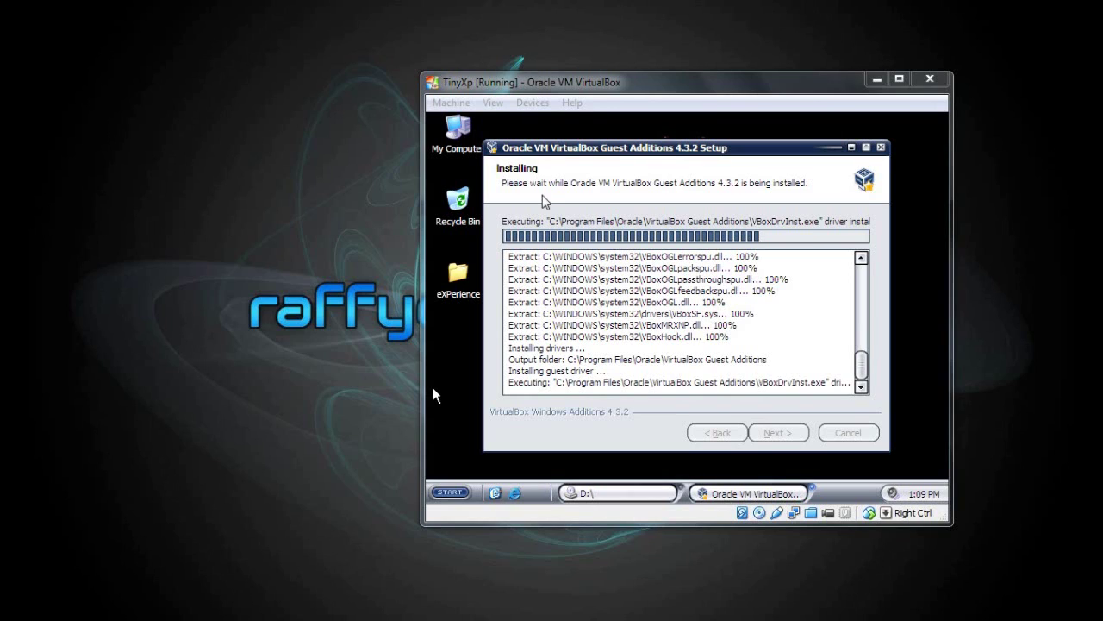
click(914, 342)
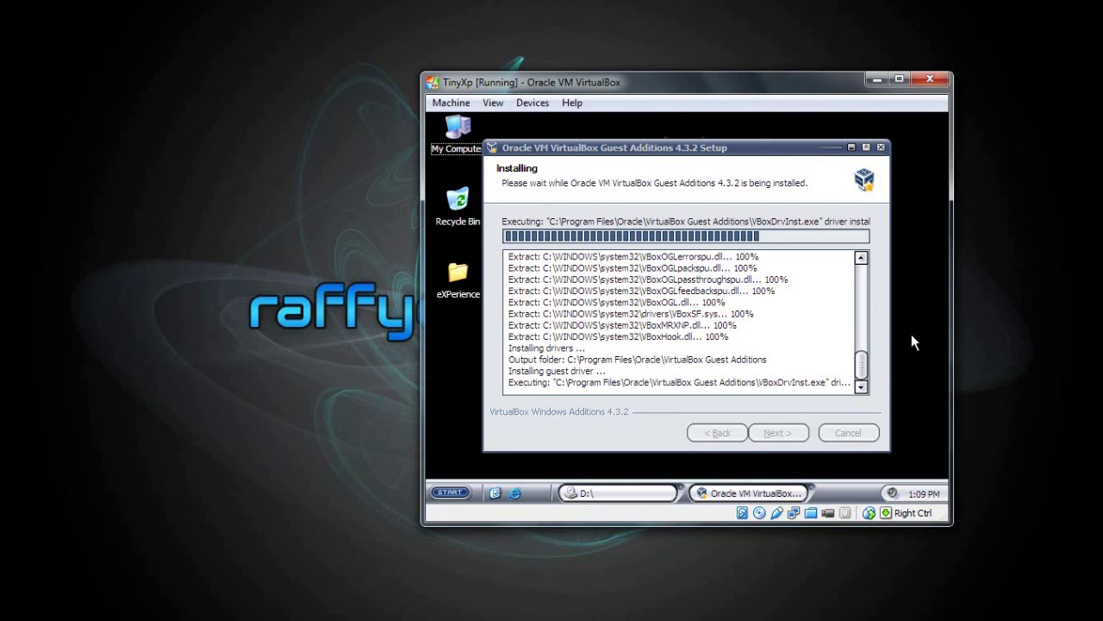
- Finish the Guest Additions setup with the Reboot now option to restart the guest
click(708, 149)
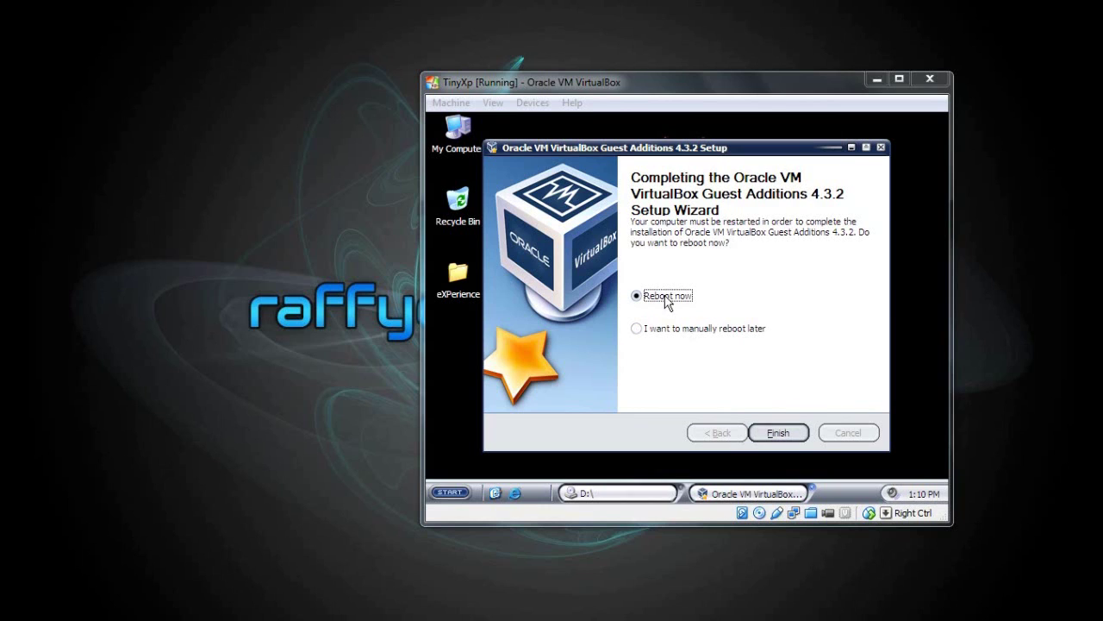
click(783, 434)
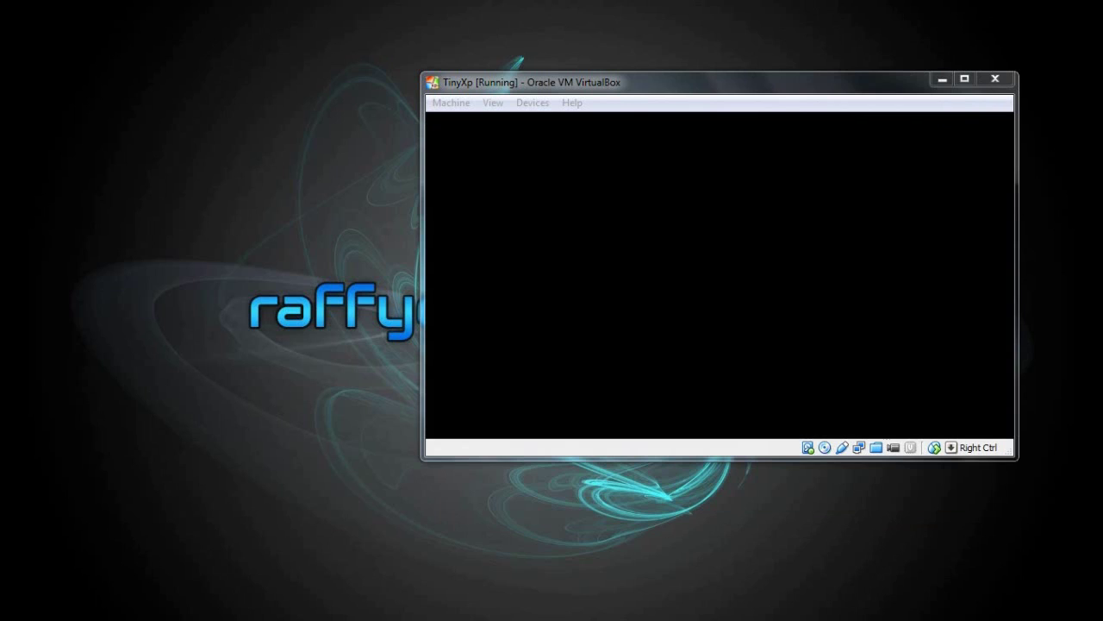
- Switch to VirtualBox Manager, check the VBoxGuestAdditions.iso disc and the shared folder list in TinyXp's settings, and close the settings
click(531, 618)
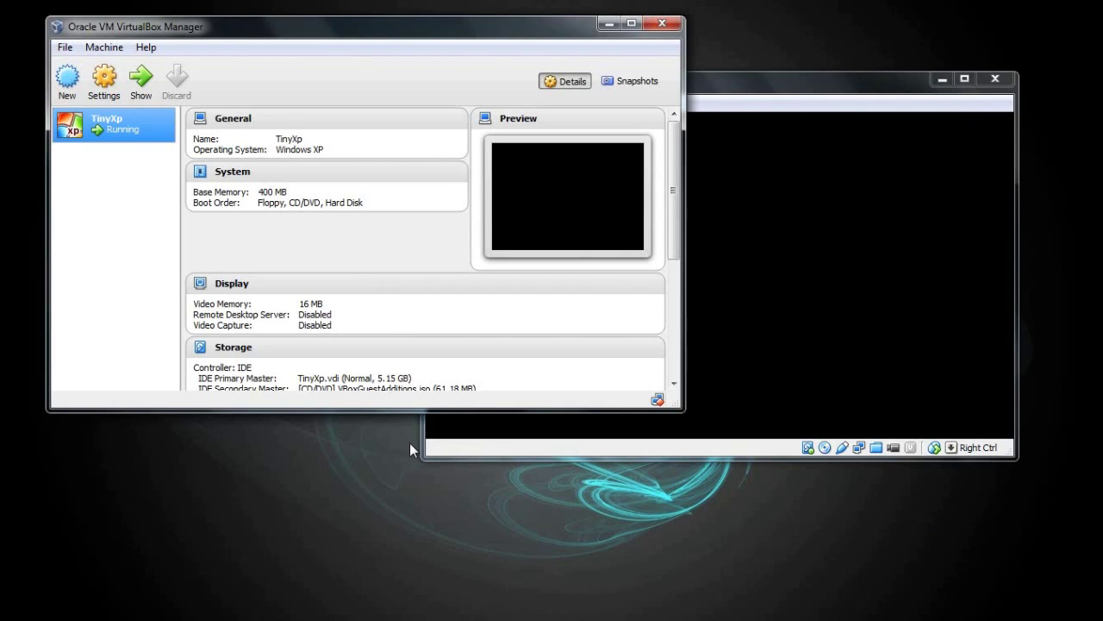
click(115, 87)
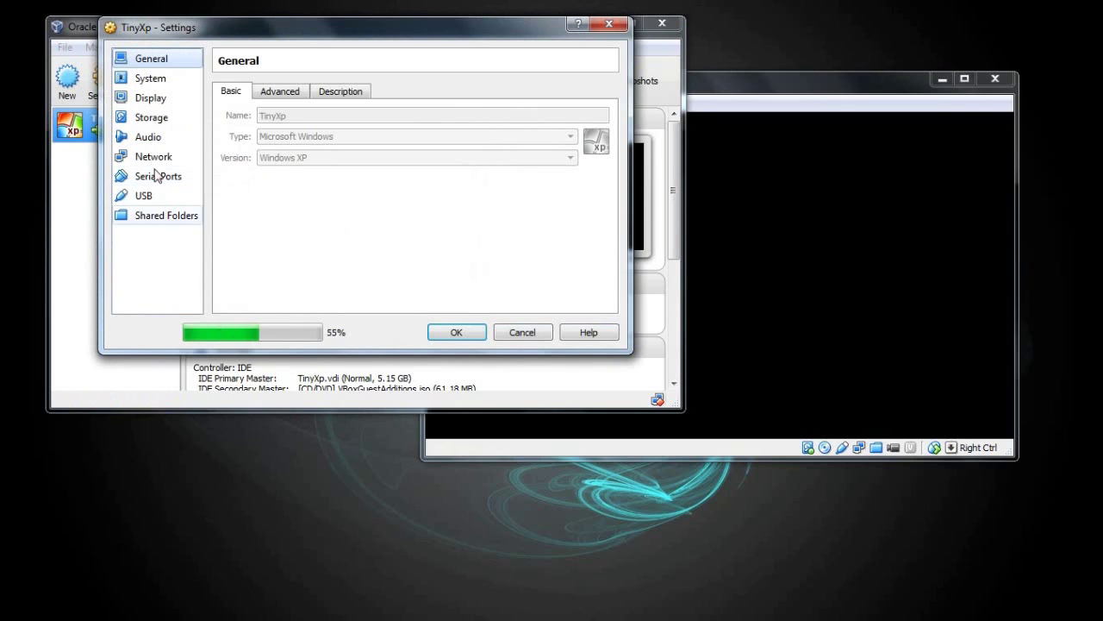
click(151, 119)
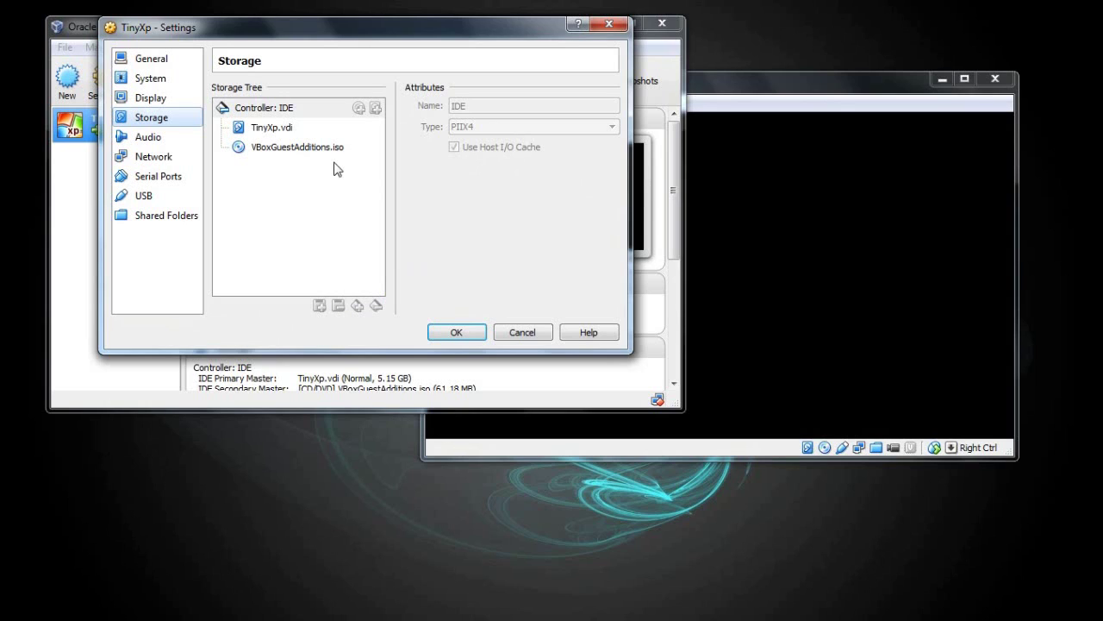
click(288, 150)
click(609, 106)
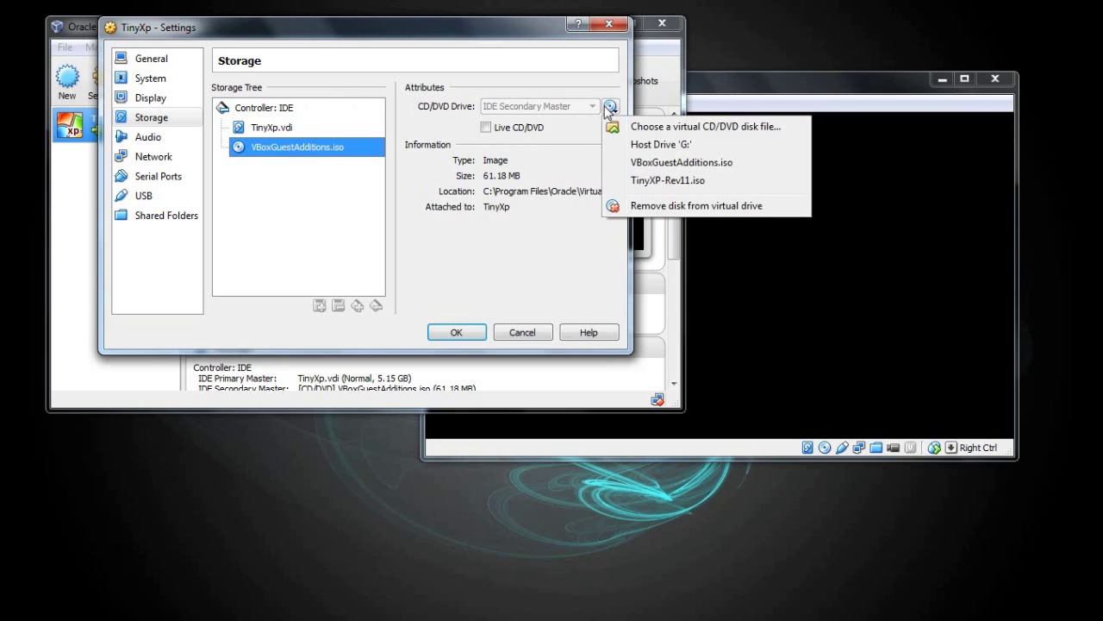
click(645, 205)
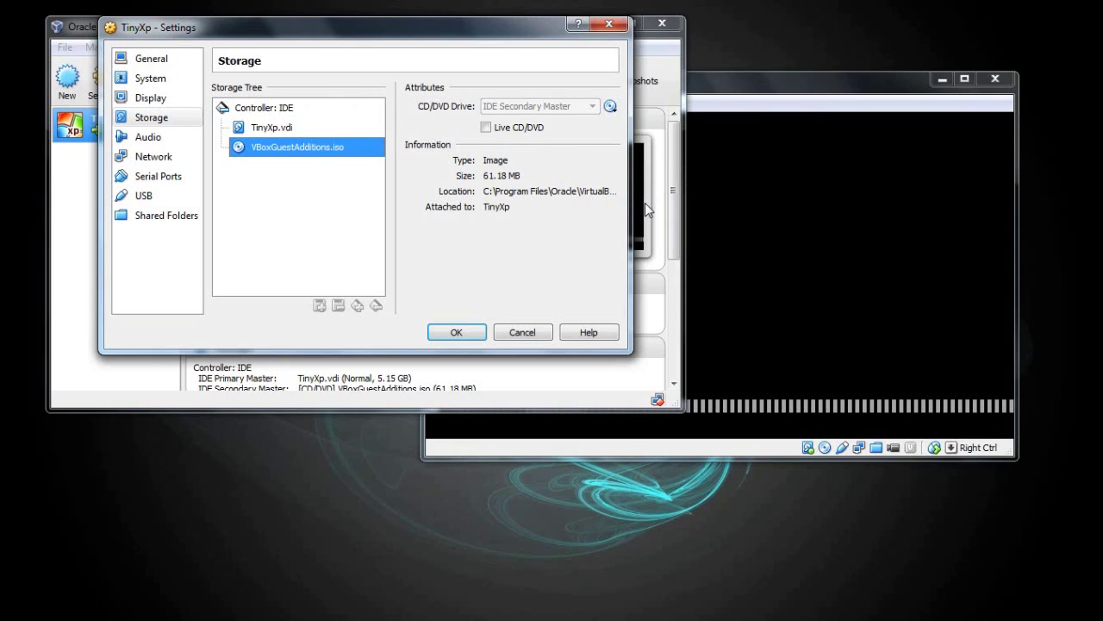
click(181, 226)
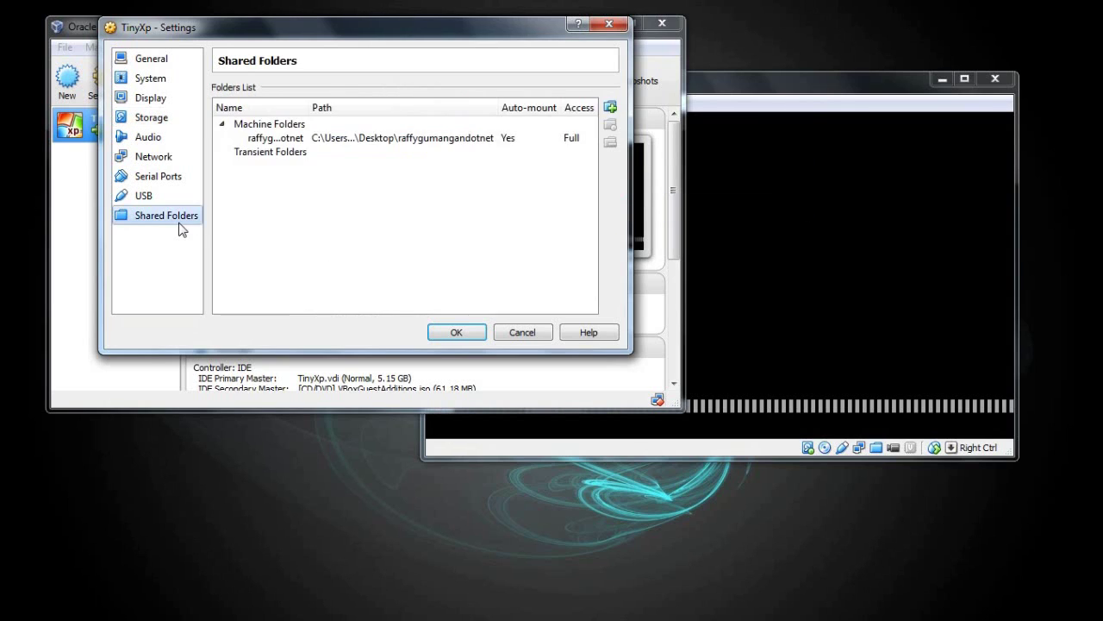
click(453, 333)
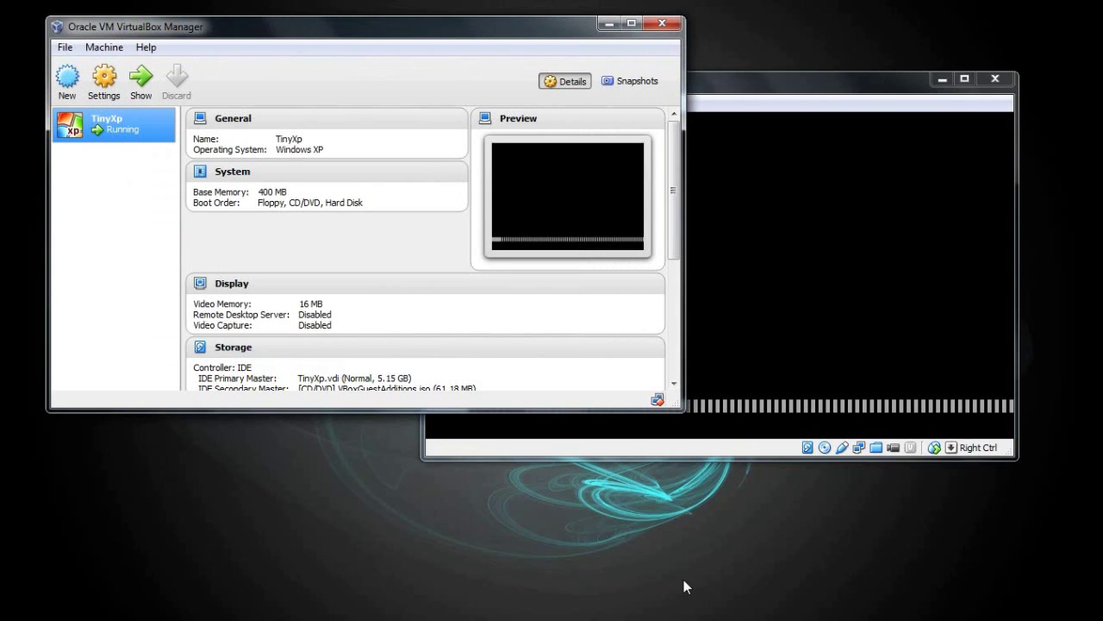
- Minimize VirtualBox Manager and, once the TinyXp guest has restarted, cancel its Insert disk request for drive D:
click(608, 23)
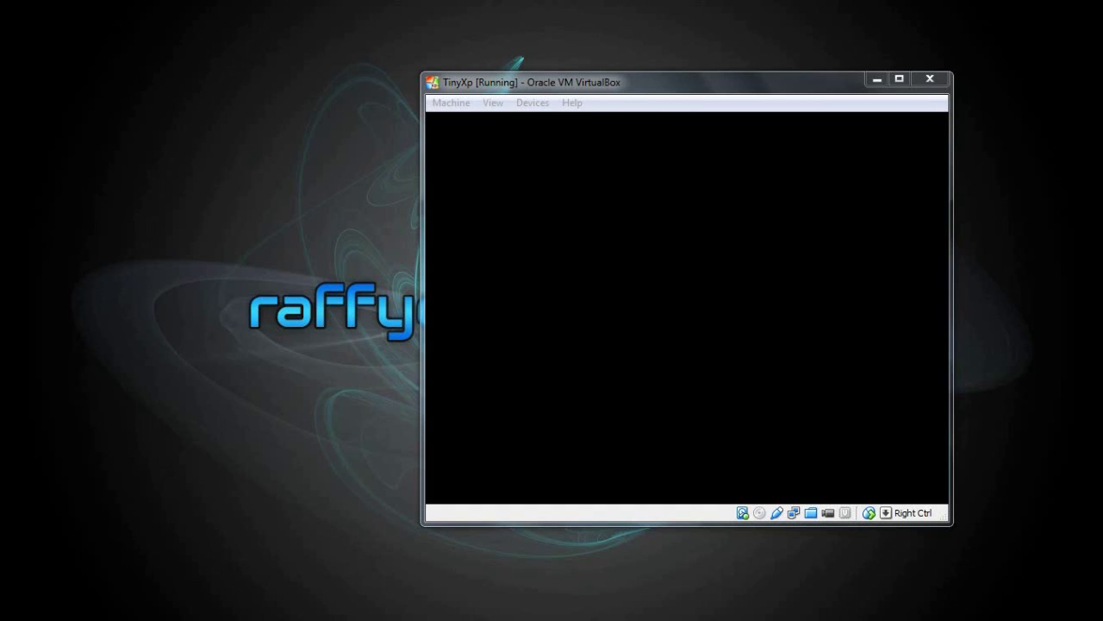
right_click(696, 16)
click(746, 85)
right_click(737, 17)
click(784, 64)
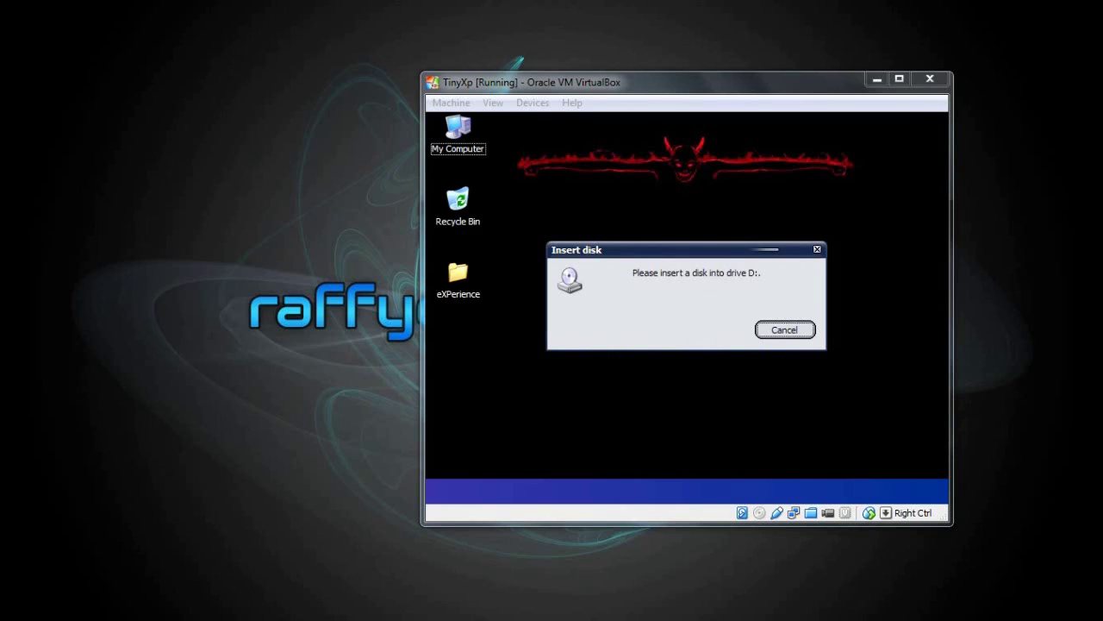
click(785, 333)
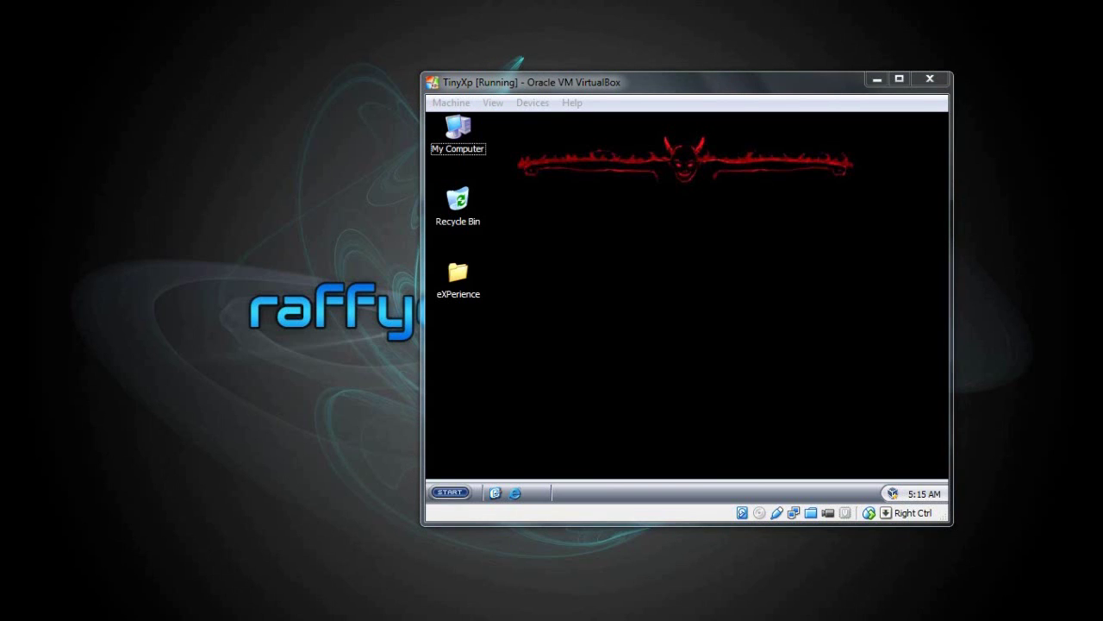
mouse_move(791, 619)
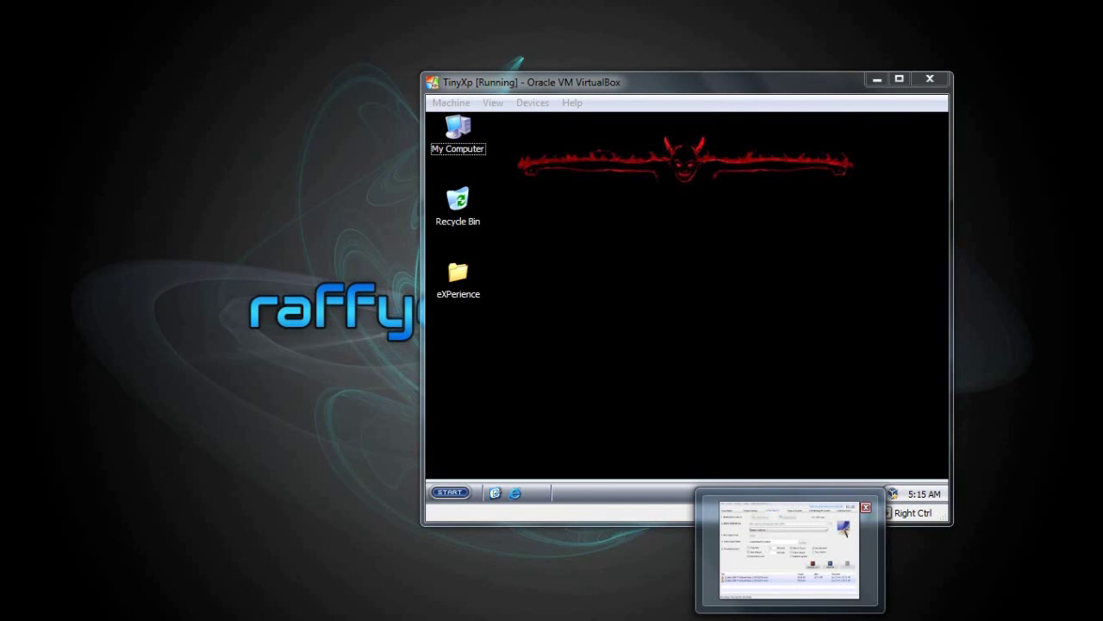
click(790, 619)
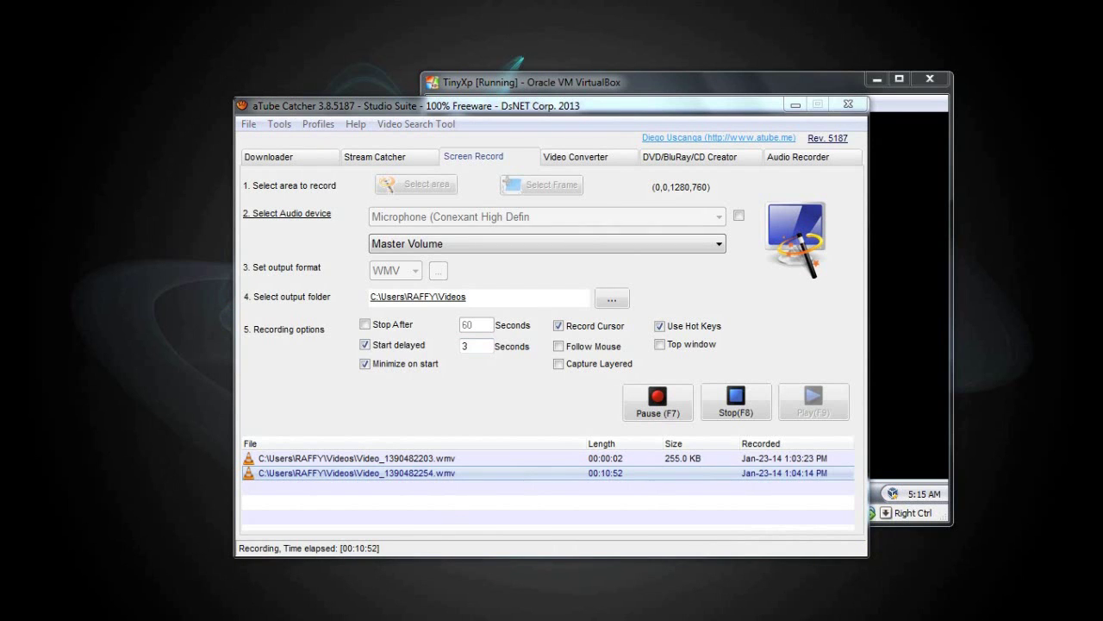
click(790, 619)
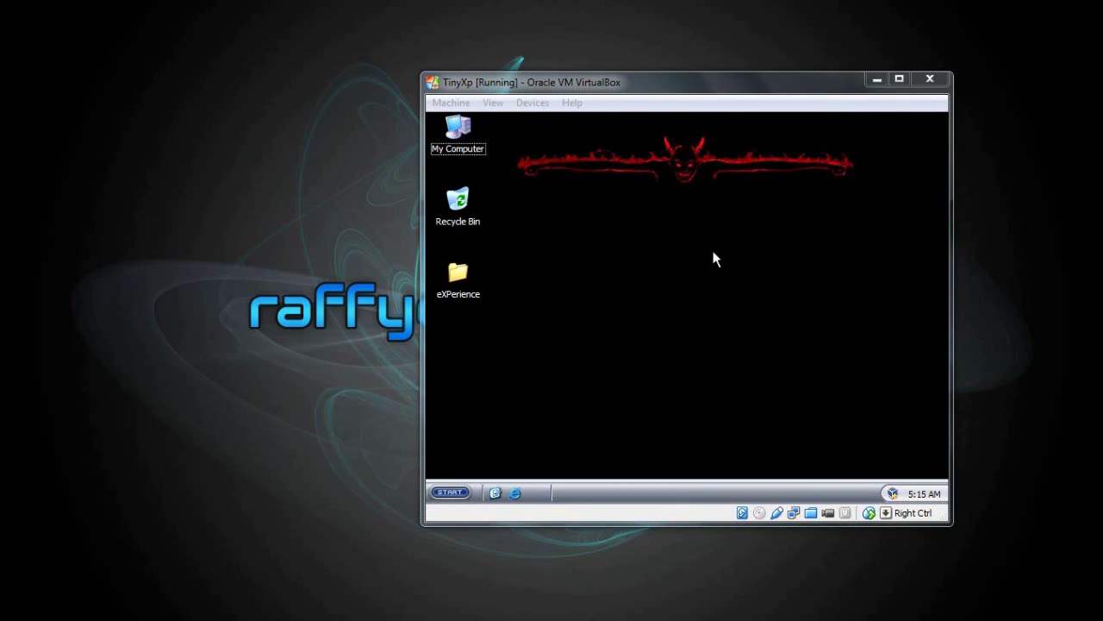
- Minimize the running TinyXp virtual machine window to show the host desktop
click(876, 79)
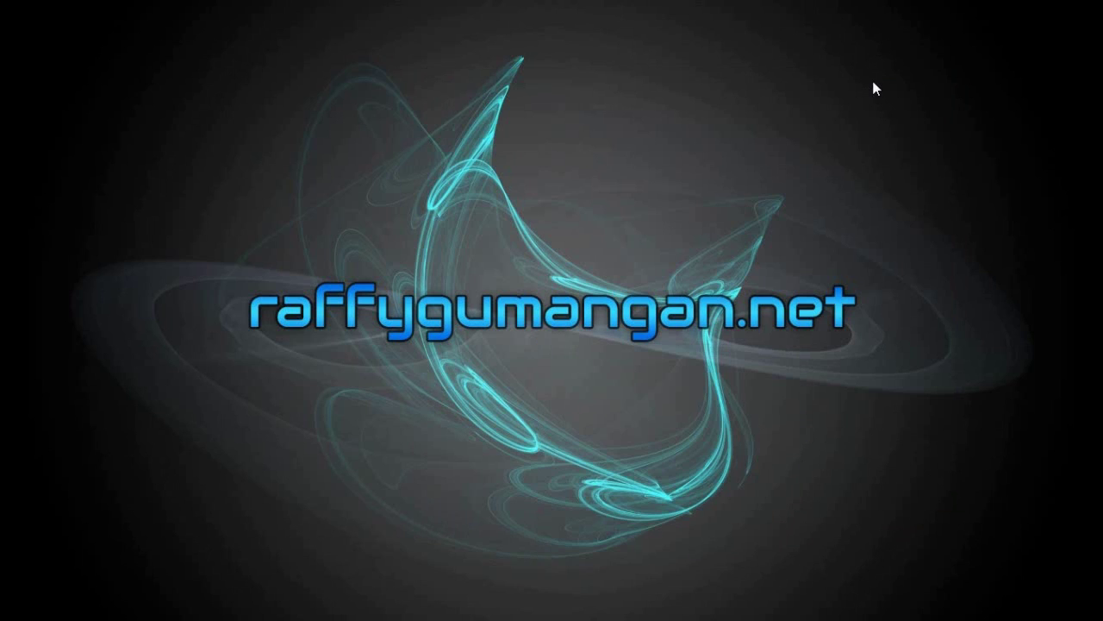